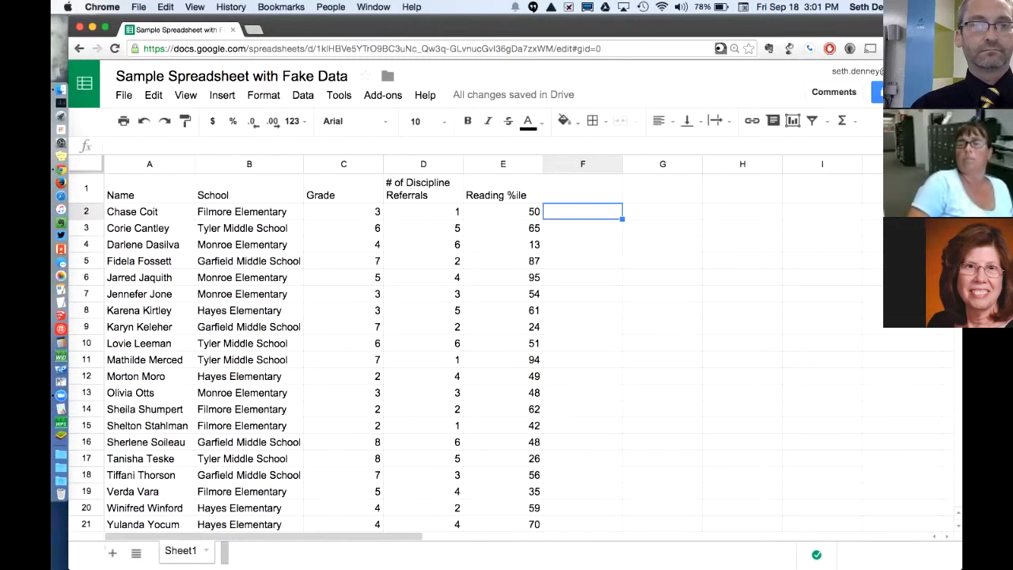
Add a notification rule that emails a daily digest when any changes are made to the spreadsheet.
{"action": "left_click", "coordinate": [338, 95]}
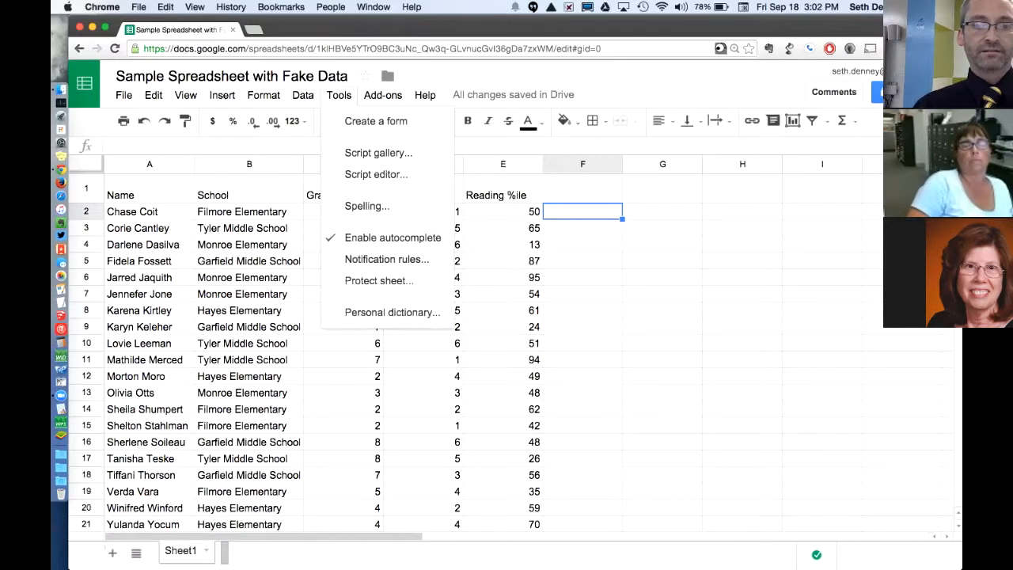
{"action": "left_click", "coordinate": [386, 259]}
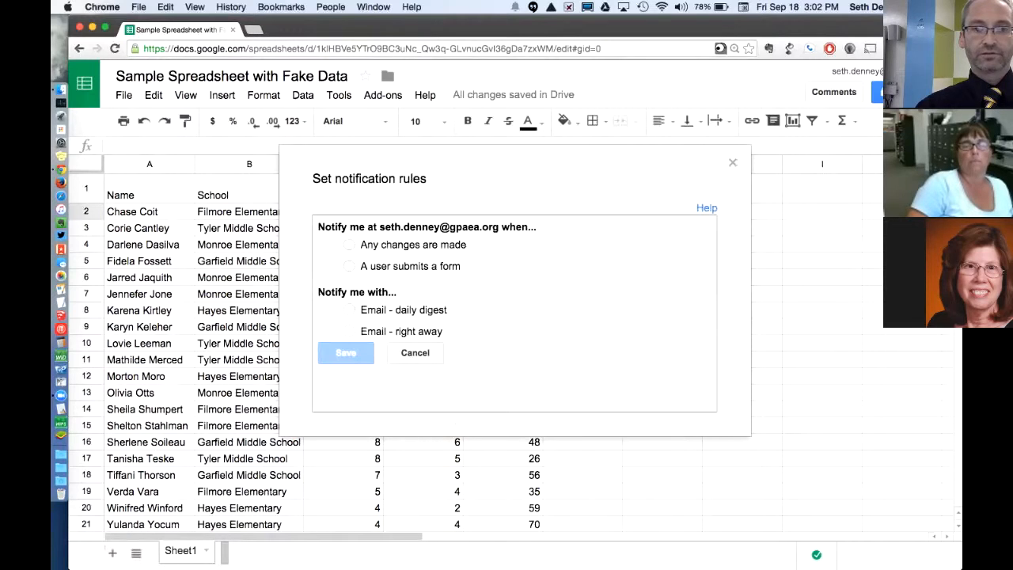
{"action": "left_click", "coordinate": [349, 245]}
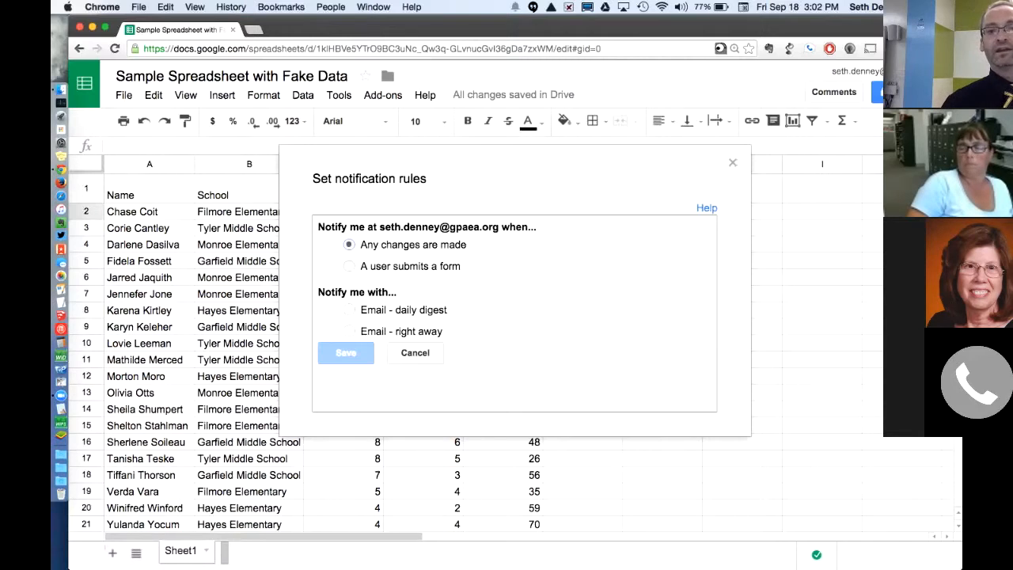
{"action": "left_click", "coordinate": [349, 267]}
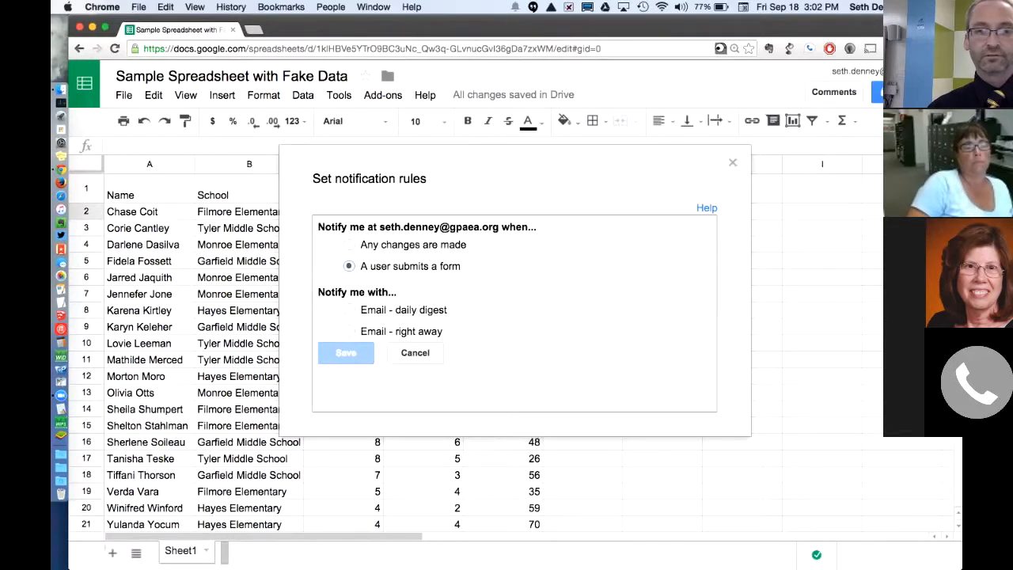
{"action": "left_click", "coordinate": [349, 244]}
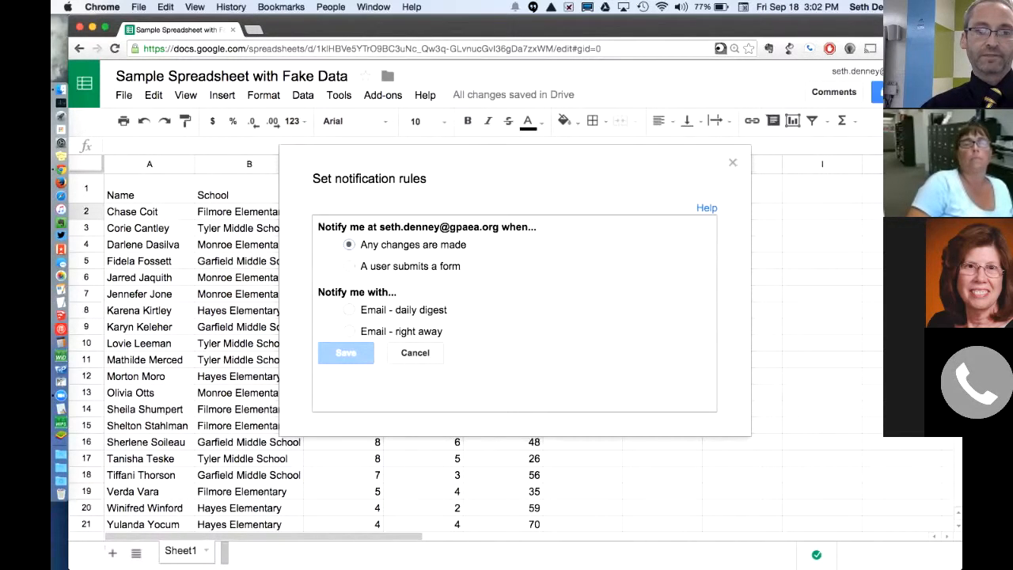
{"action": "left_click", "coordinate": [349, 310]}
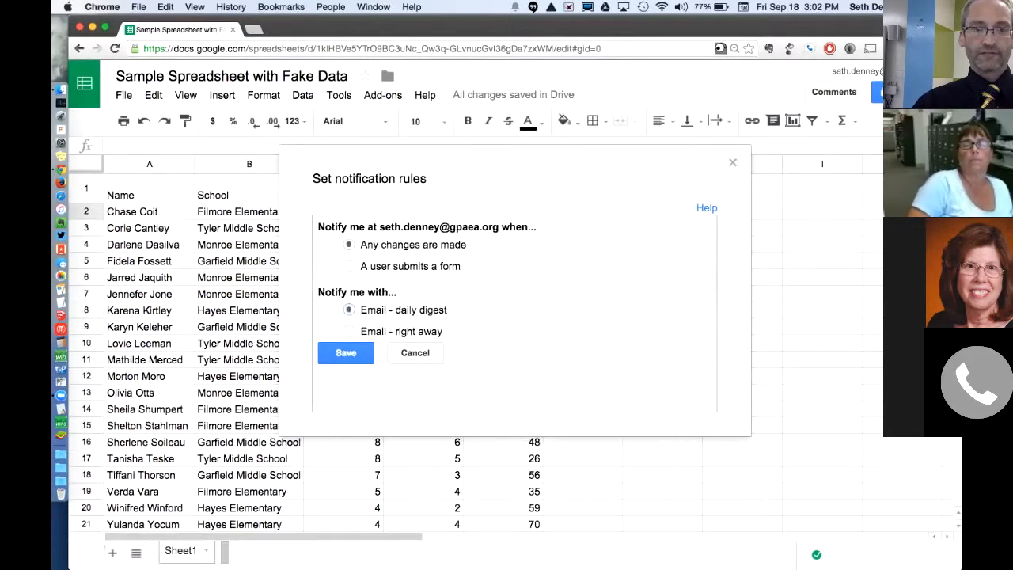
{"action": "left_click", "coordinate": [349, 331]}
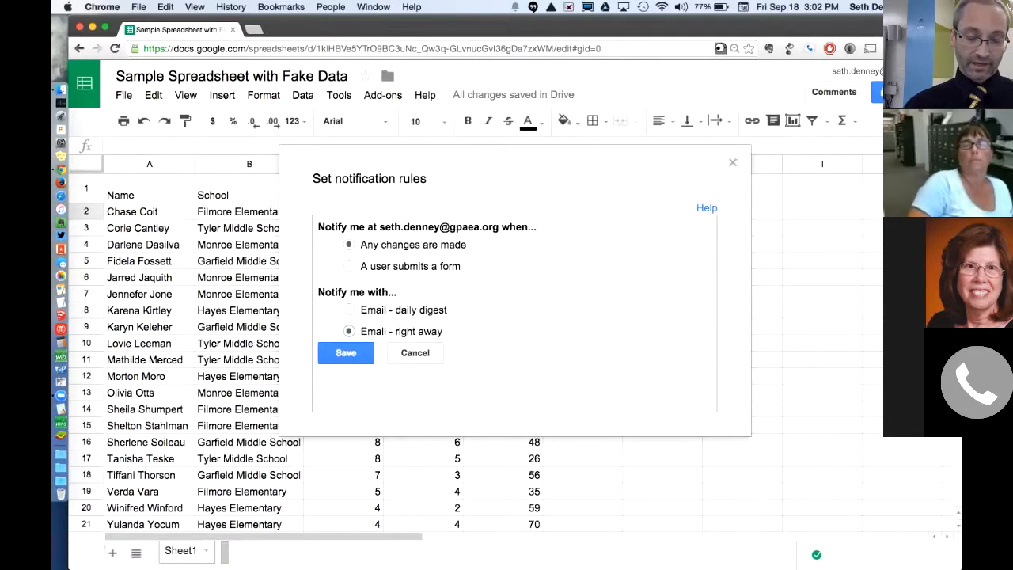
{"action": "left_click", "coordinate": [349, 266]}
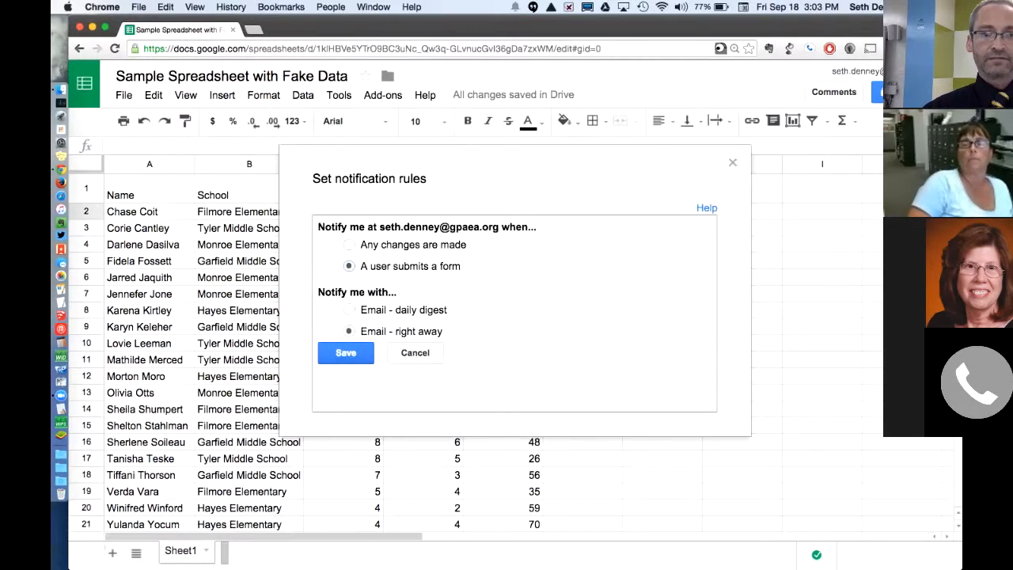
{"action": "left_click", "coordinate": [349, 309]}
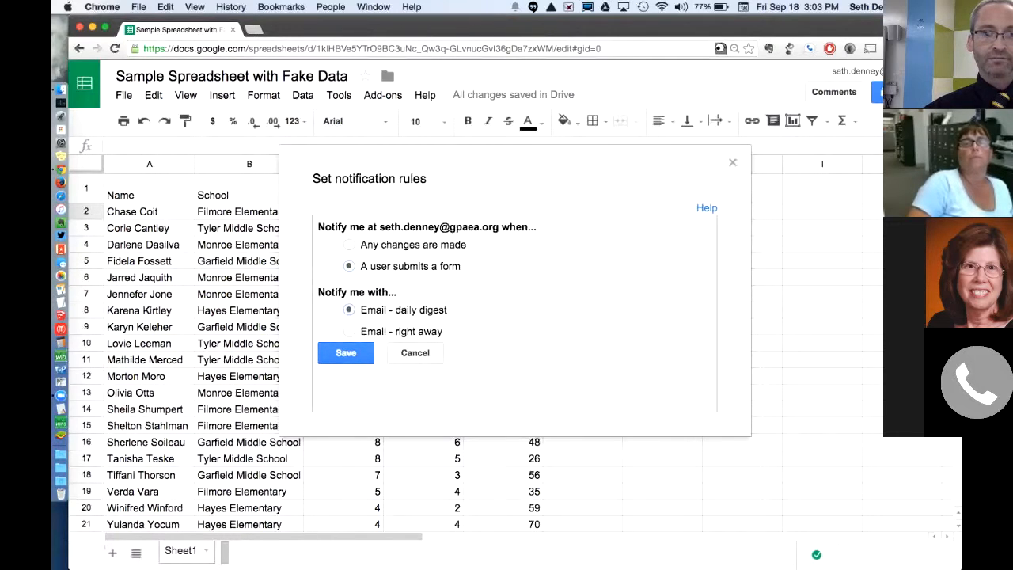
{"action": "left_click", "coordinate": [349, 244]}
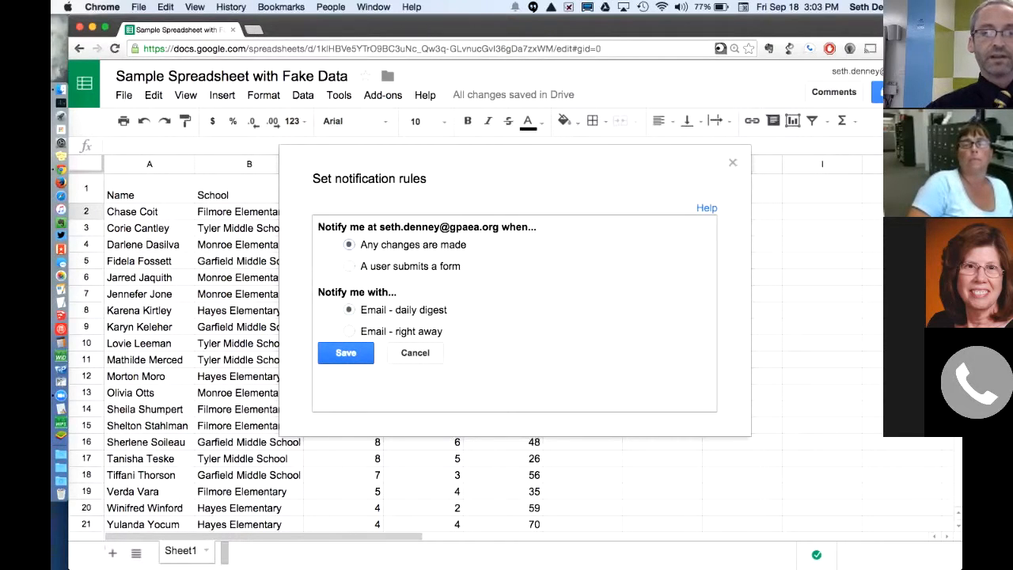
{"action": "left_click", "coordinate": [346, 353]}
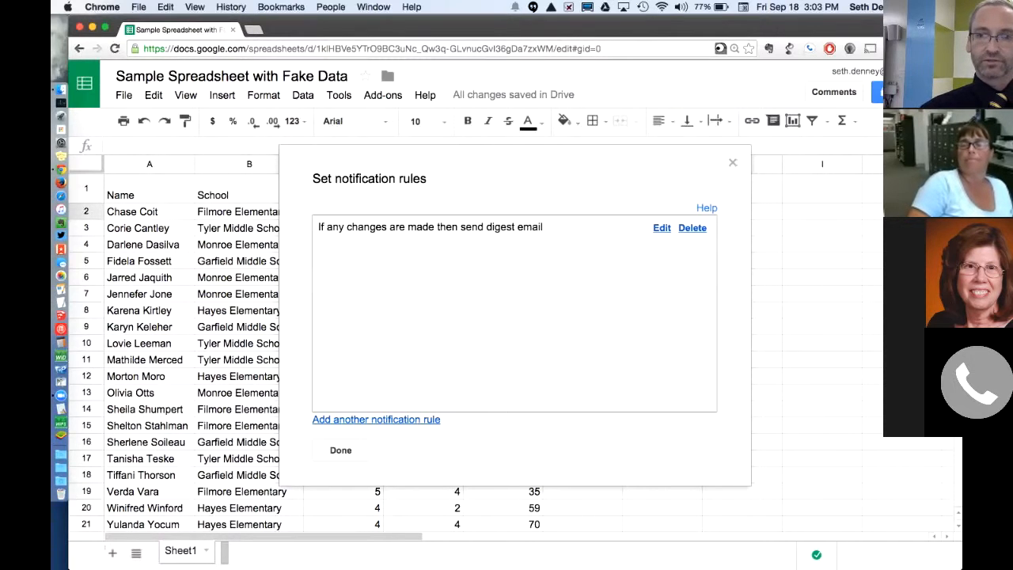
{"action": "left_click", "coordinate": [340, 449]}
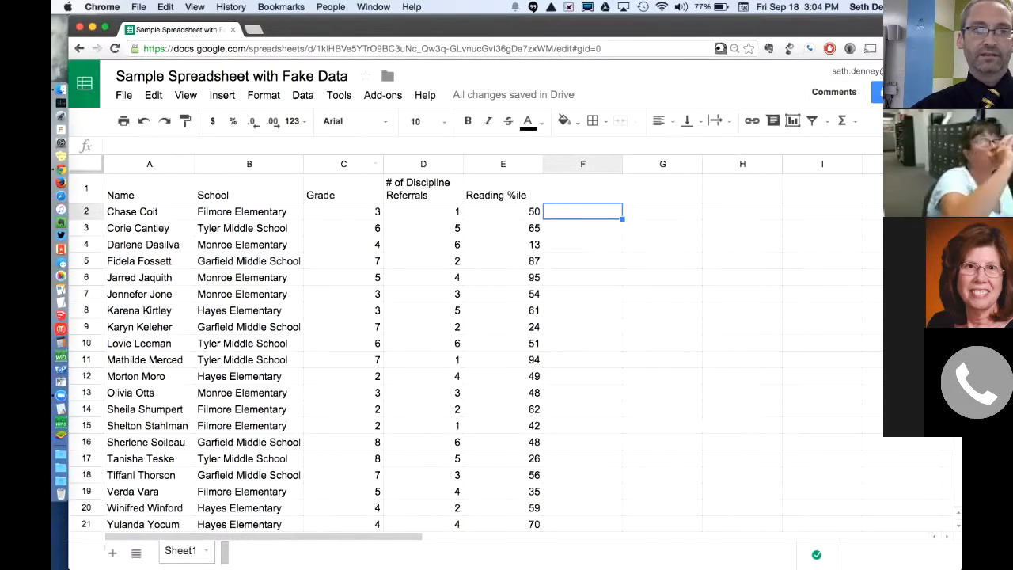
Try sorting the whole sheet by the Grade column A → Z without a frozen header row, and undo the sort.
{"action": "left_click", "coordinate": [343, 164]}
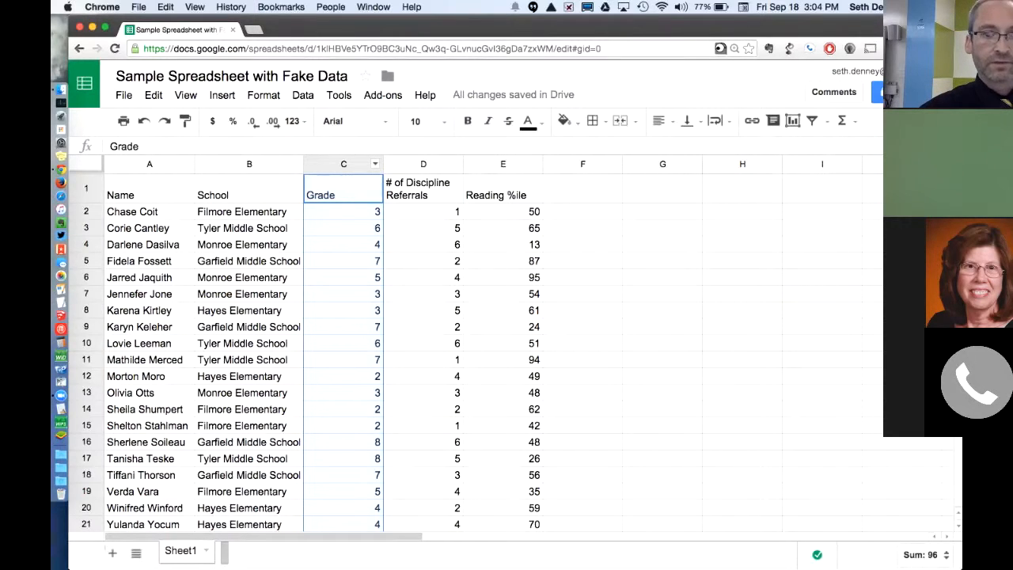
{"action": "left_click", "coordinate": [375, 164]}
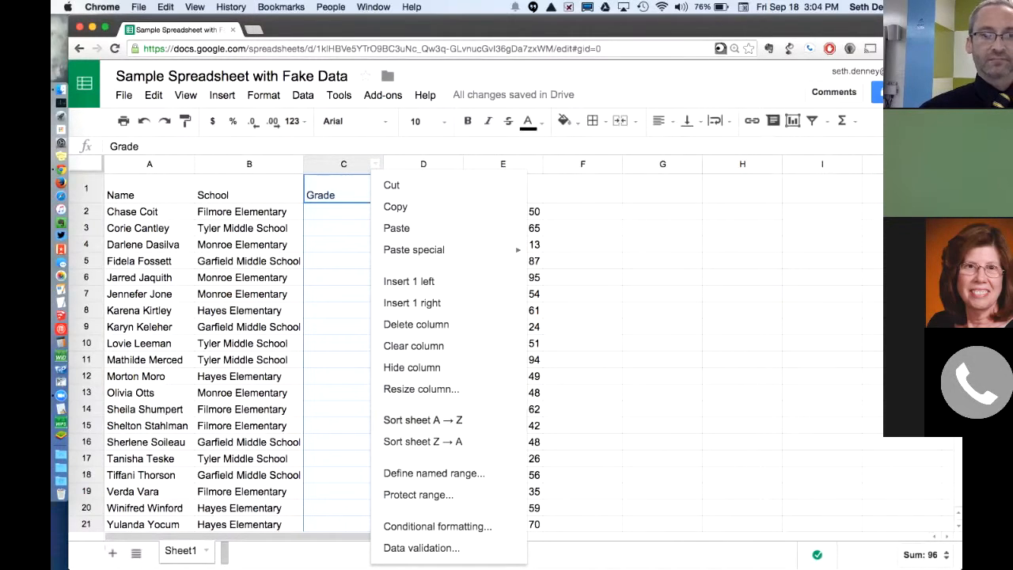
{"action": "left_click", "coordinate": [662, 326]}
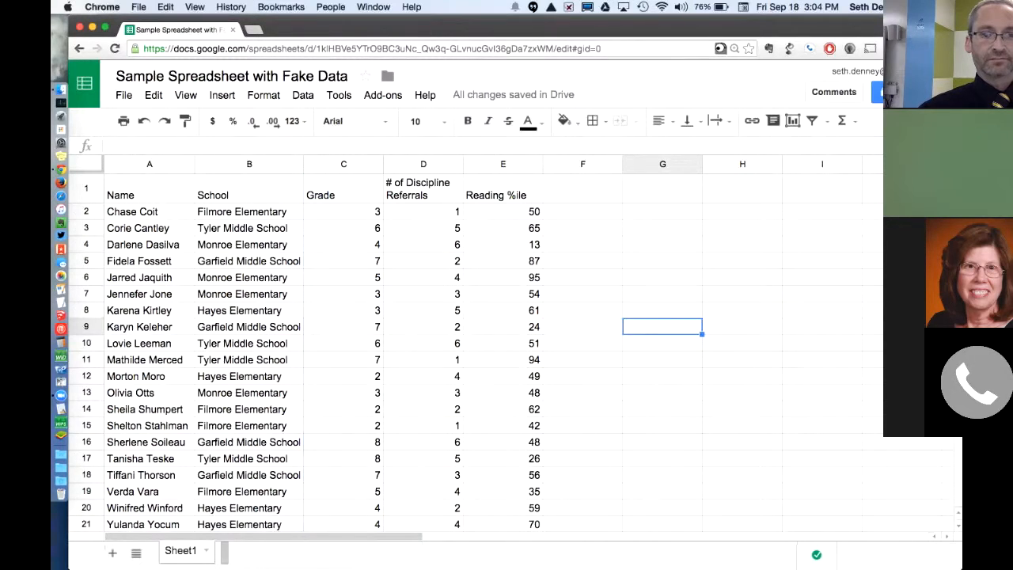
{"action": "left_click", "coordinate": [375, 164]}
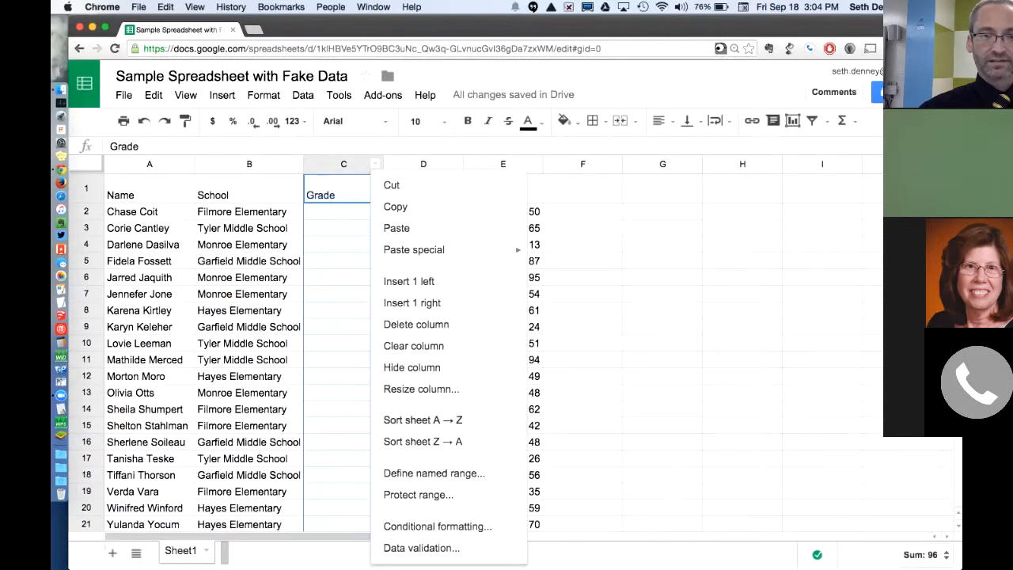
{"action": "left_click", "coordinate": [423, 419]}
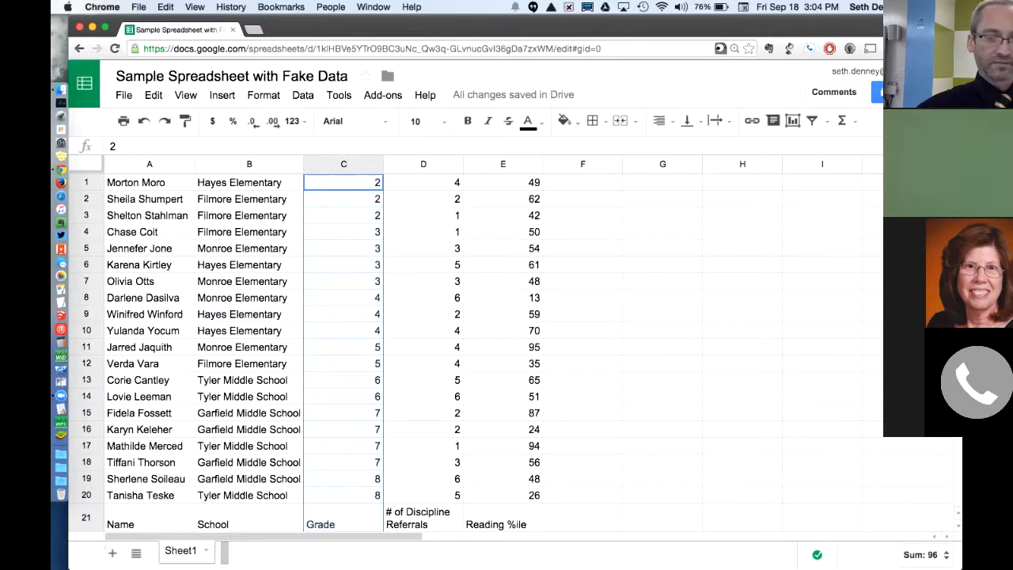
{"action": "key", "text": "super+z"}
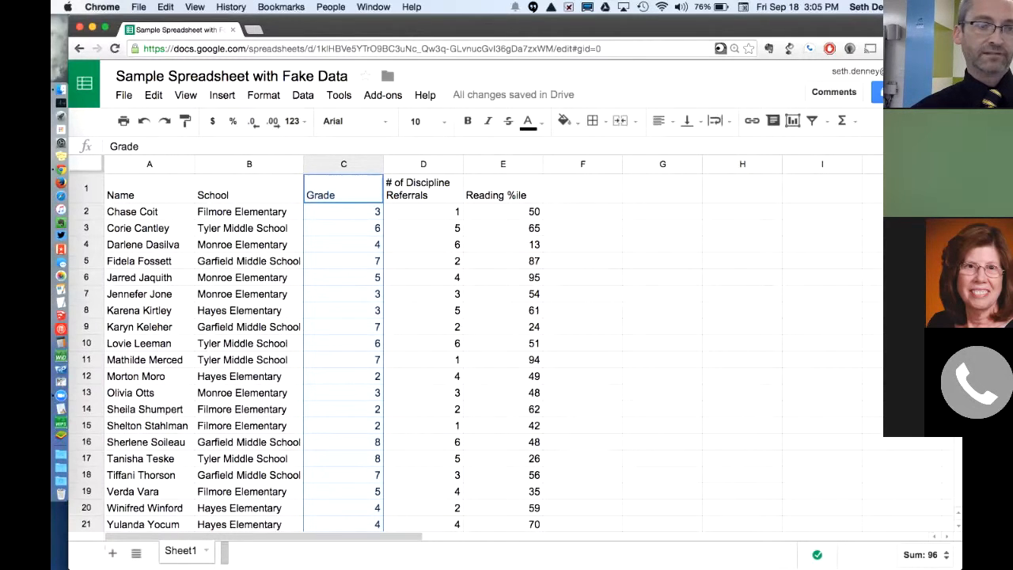
Freeze row 1 as the header row and sort the sheet by the Grade column A → Z.
{"action": "left_click_drag", "start_coordinate": [87, 173], "coordinate": [87, 204]}
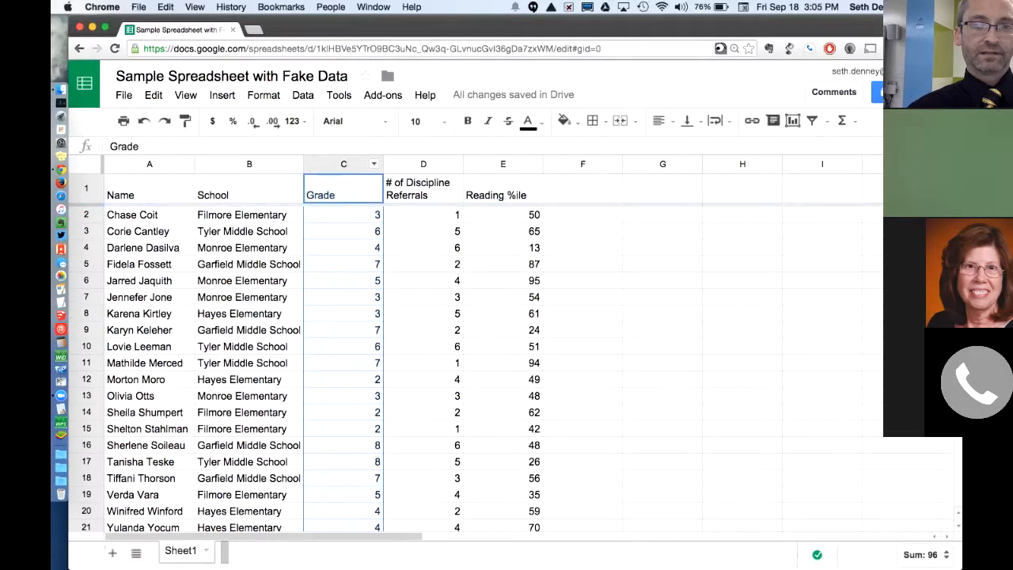
{"action": "left_click", "coordinate": [374, 163]}
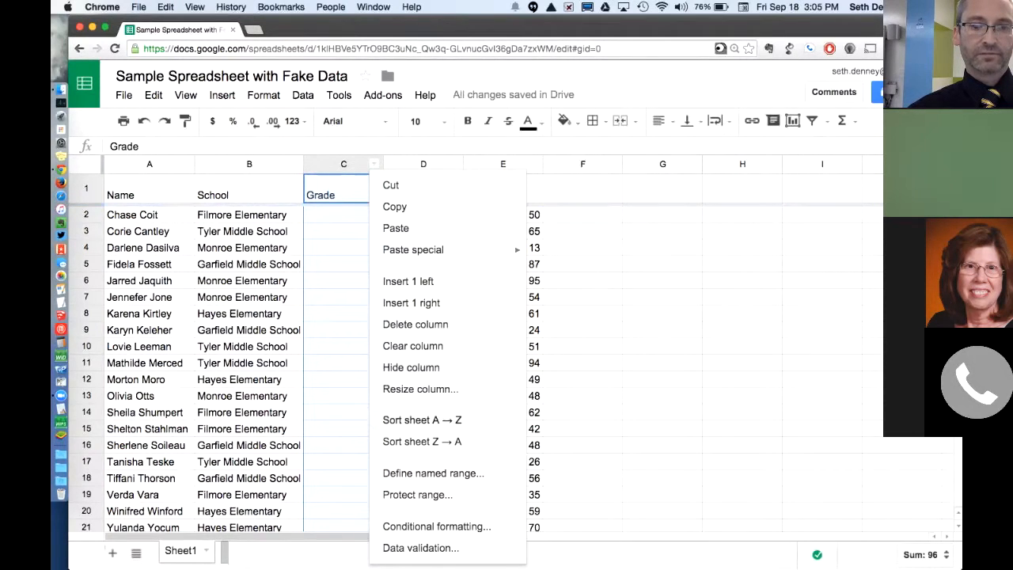
{"action": "left_click", "coordinate": [422, 420]}
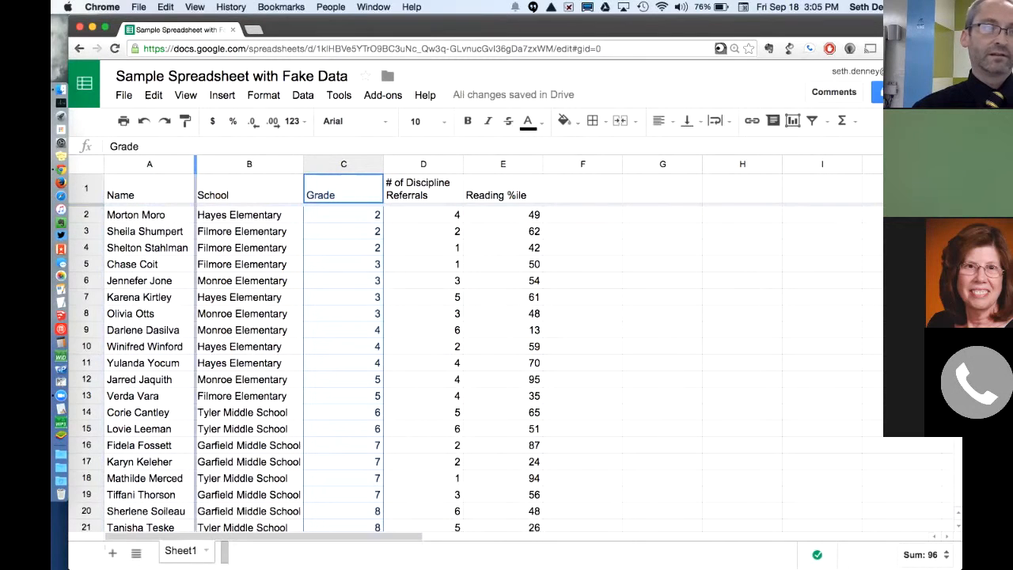
Freeze column A and release the freeze again.
{"action": "left_click_drag", "start_coordinate": [194, 164], "coordinate": [197, 164]}
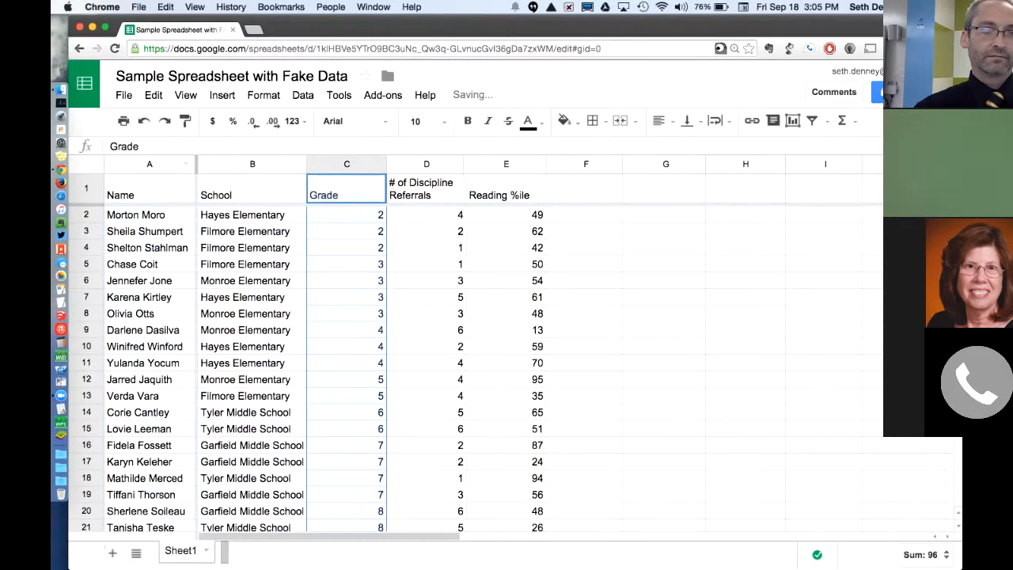
{"action": "left_click_drag", "start_coordinate": [197, 165], "coordinate": [102, 164]}
{"action": "left_click", "coordinate": [583, 264]}
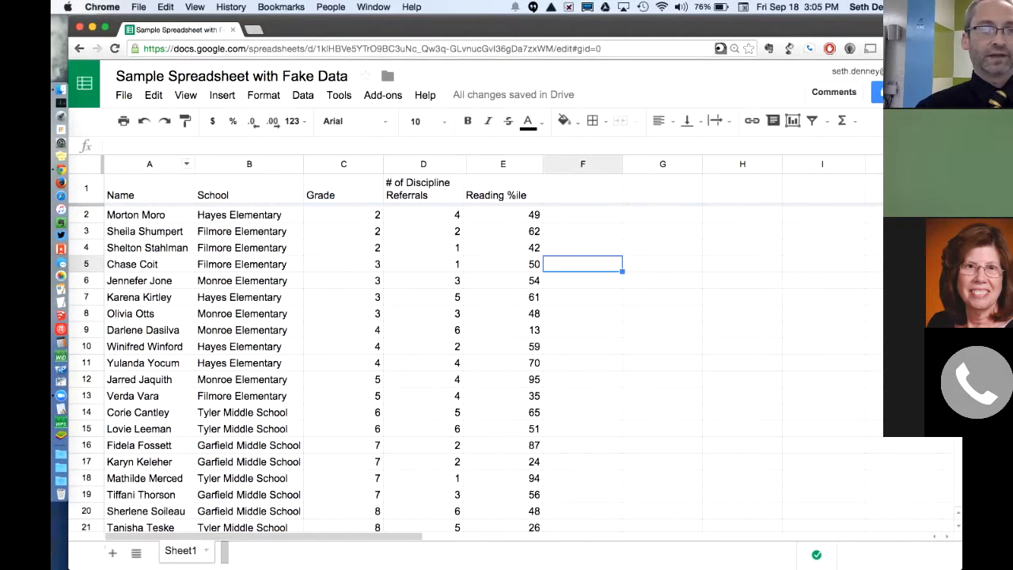
Sort the sheet by the Name column A → Z, followed by the School column A → Z.
{"action": "left_click", "coordinate": [186, 164]}
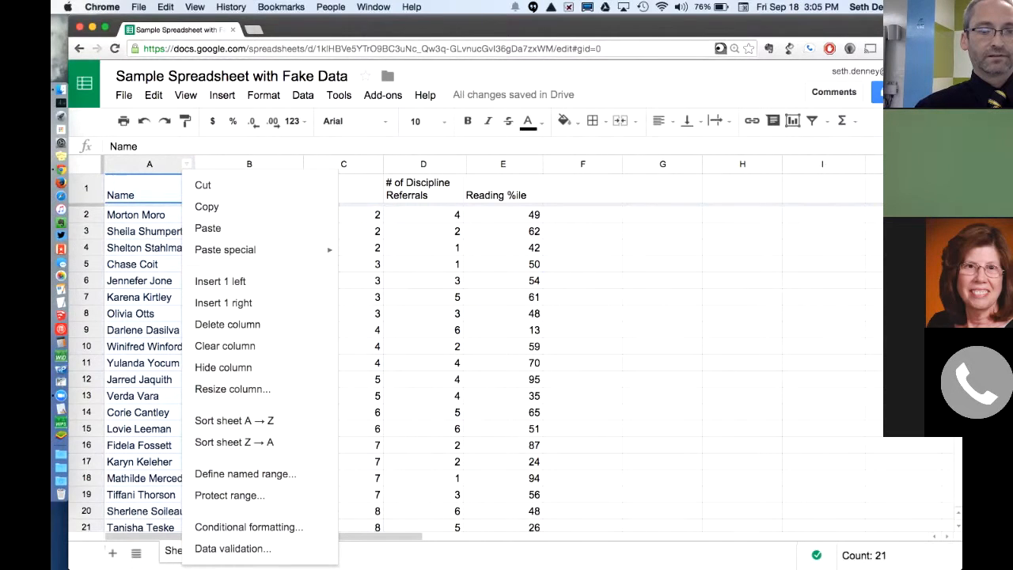
{"action": "left_click", "coordinate": [234, 421]}
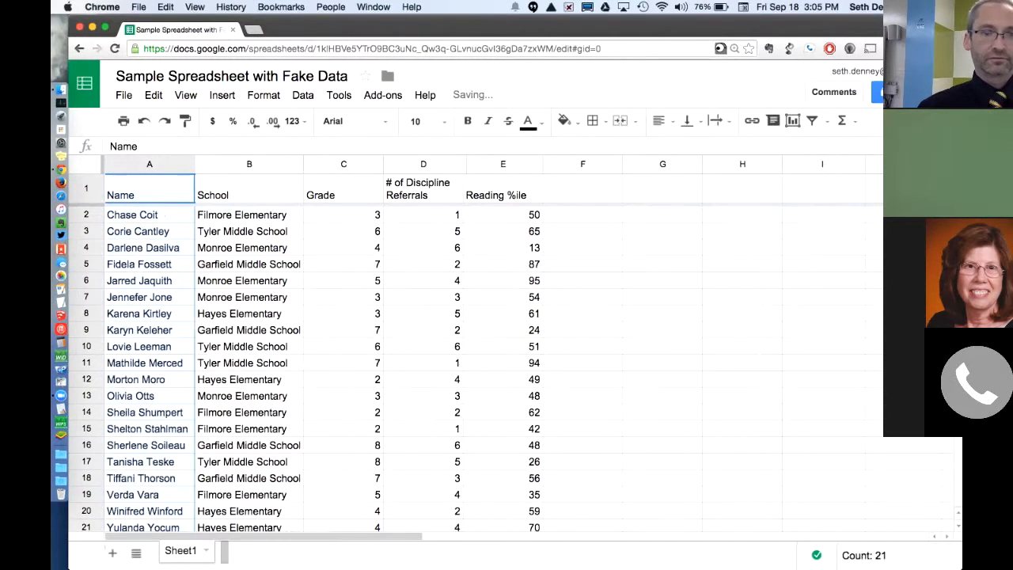
{"action": "left_click", "coordinate": [294, 164]}
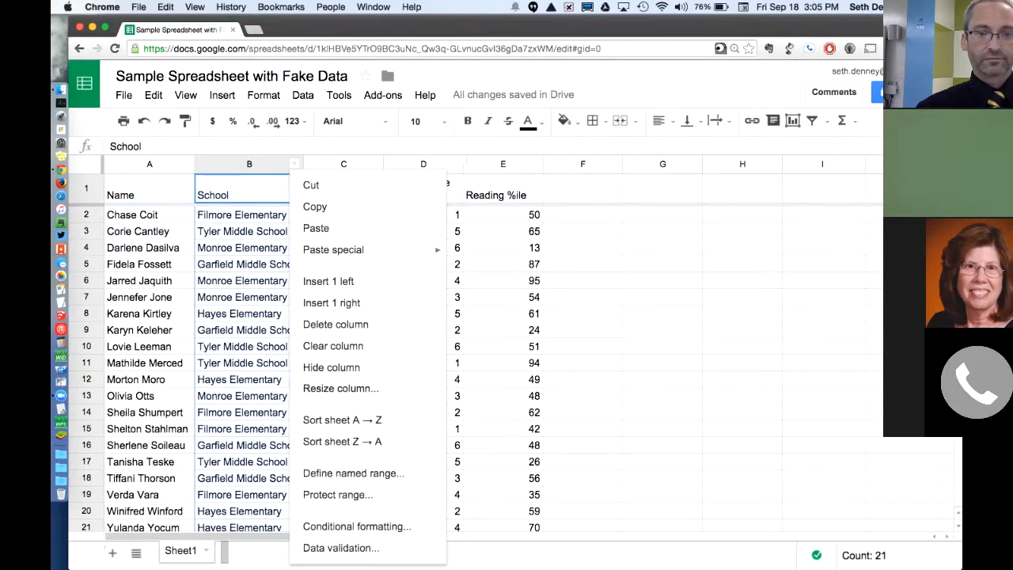
{"action": "left_click", "coordinate": [342, 420]}
{"action": "left_click", "coordinate": [582, 330]}
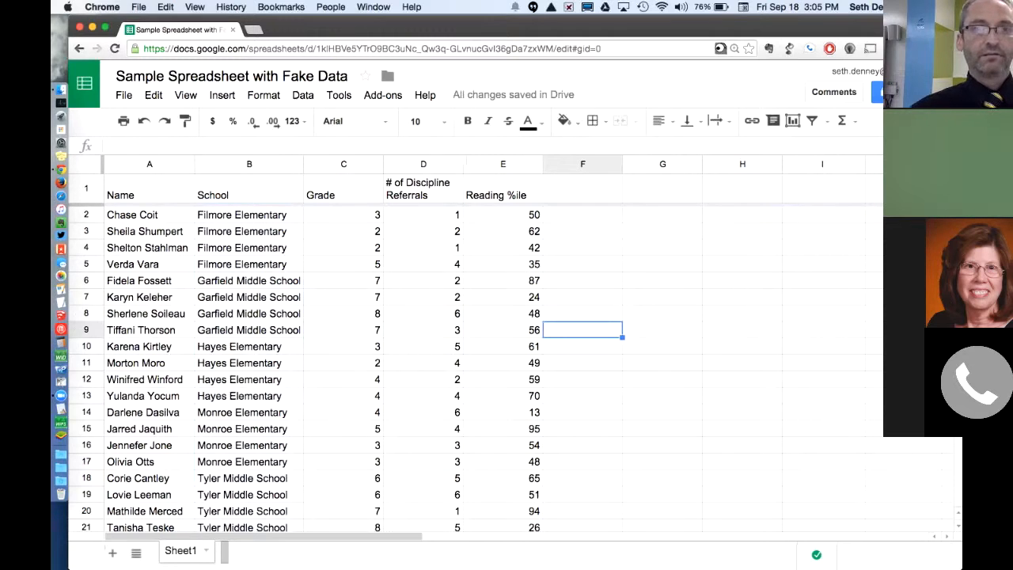
{"action": "left_click", "coordinate": [265, 164]}
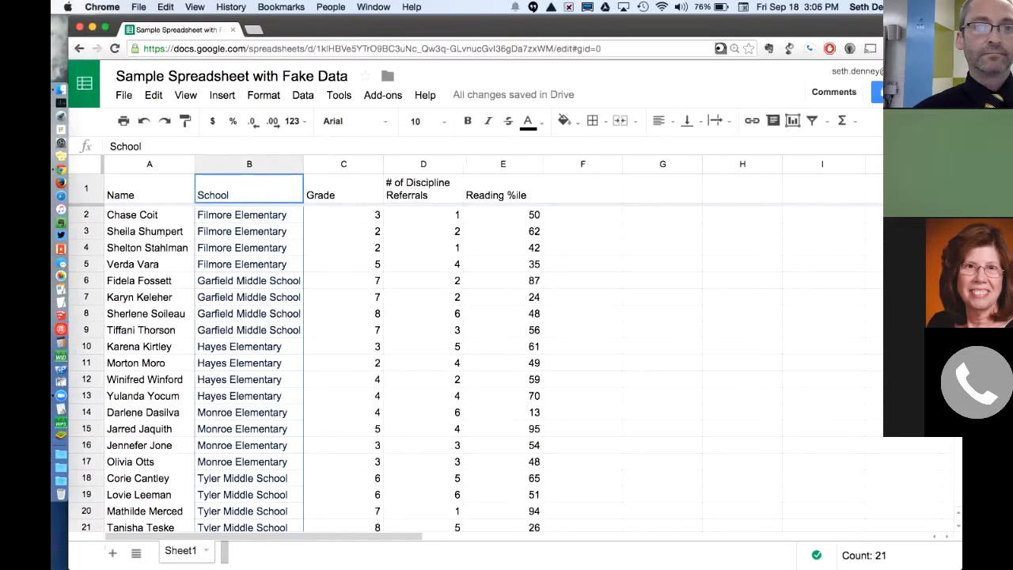
{"action": "left_click", "coordinate": [302, 94]}
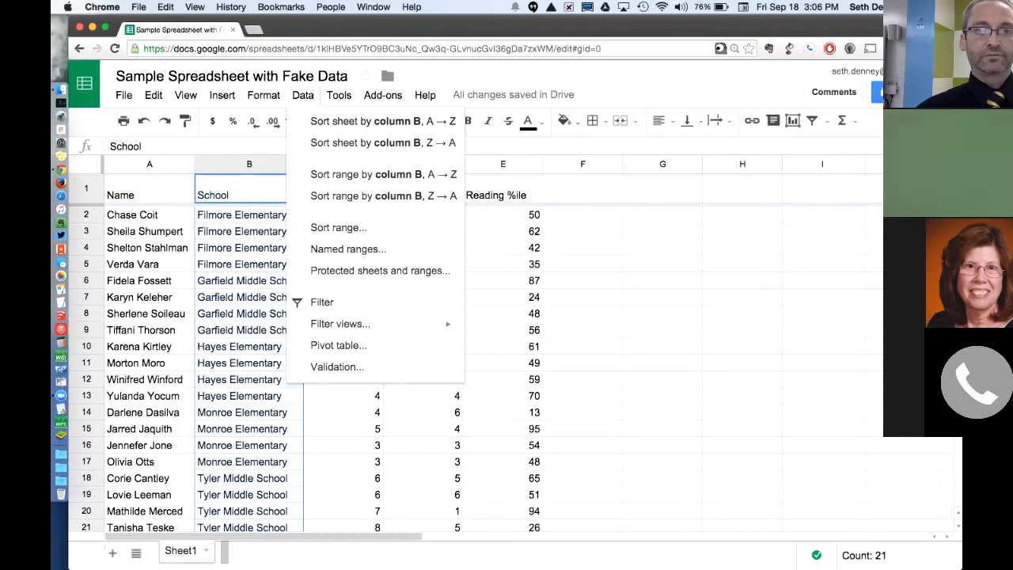
{"action": "left_click", "coordinate": [303, 95]}
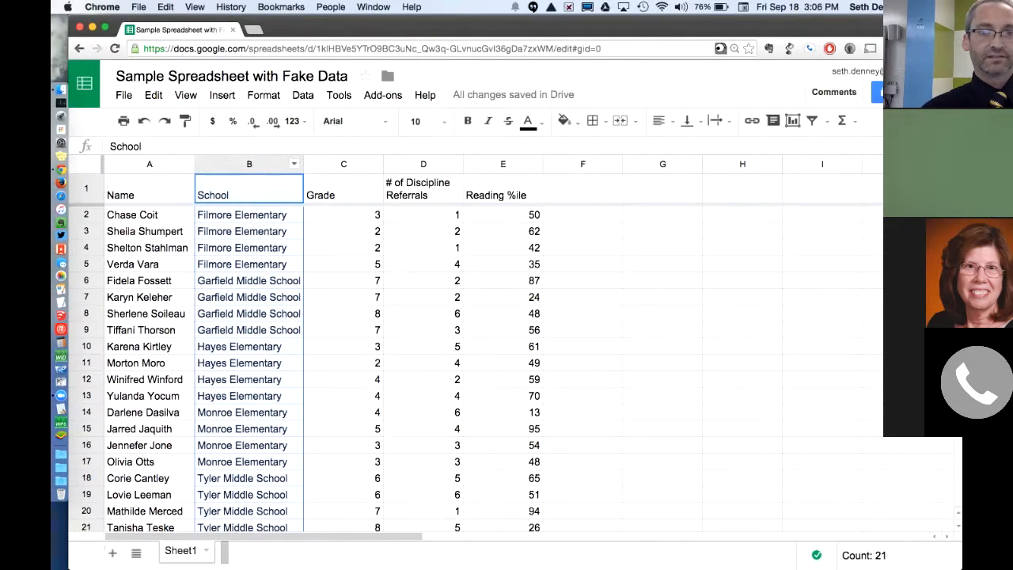
{"action": "left_click", "coordinate": [294, 164]}
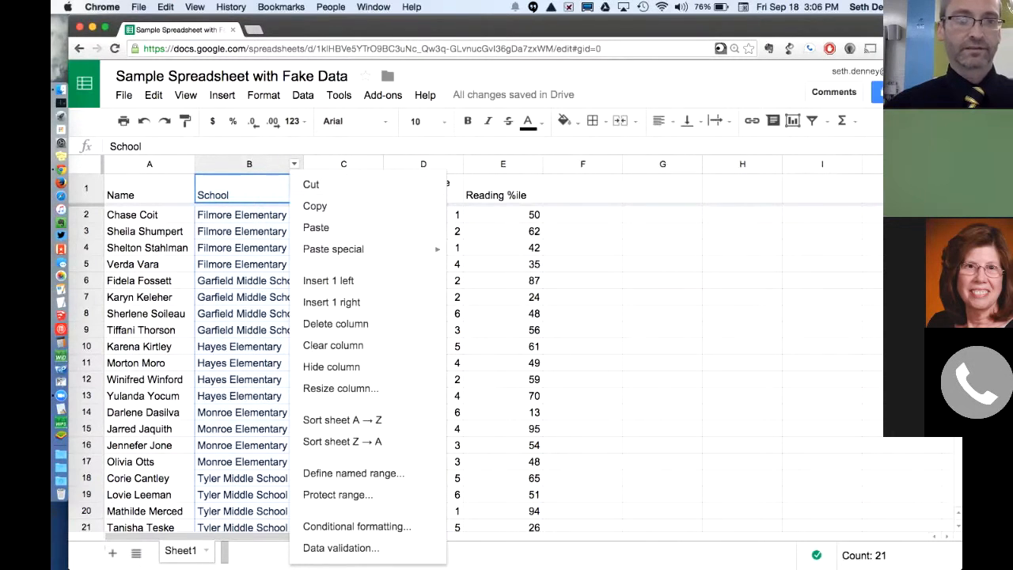
{"action": "left_click", "coordinate": [293, 164]}
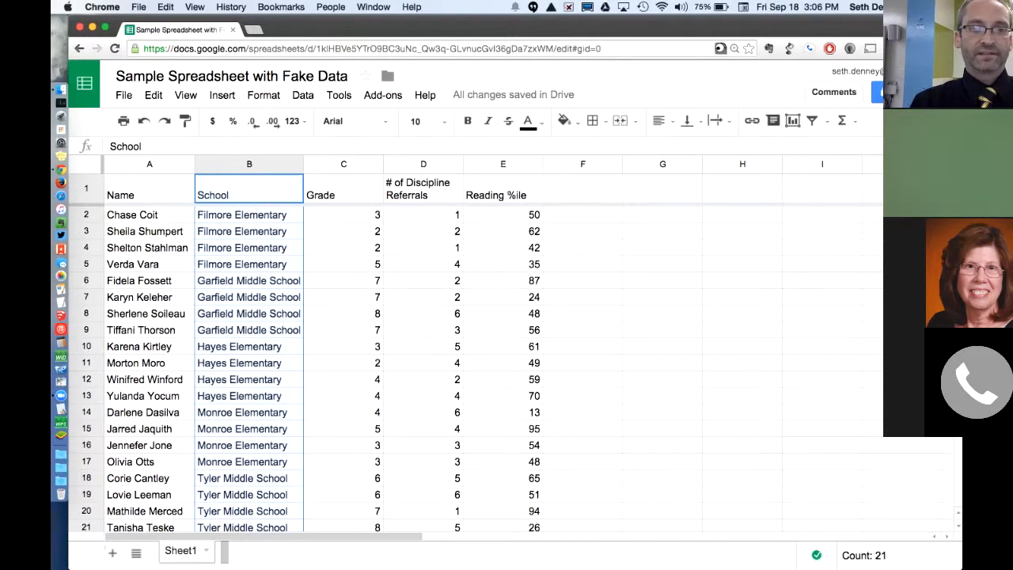
{"action": "left_click", "coordinate": [343, 215]}
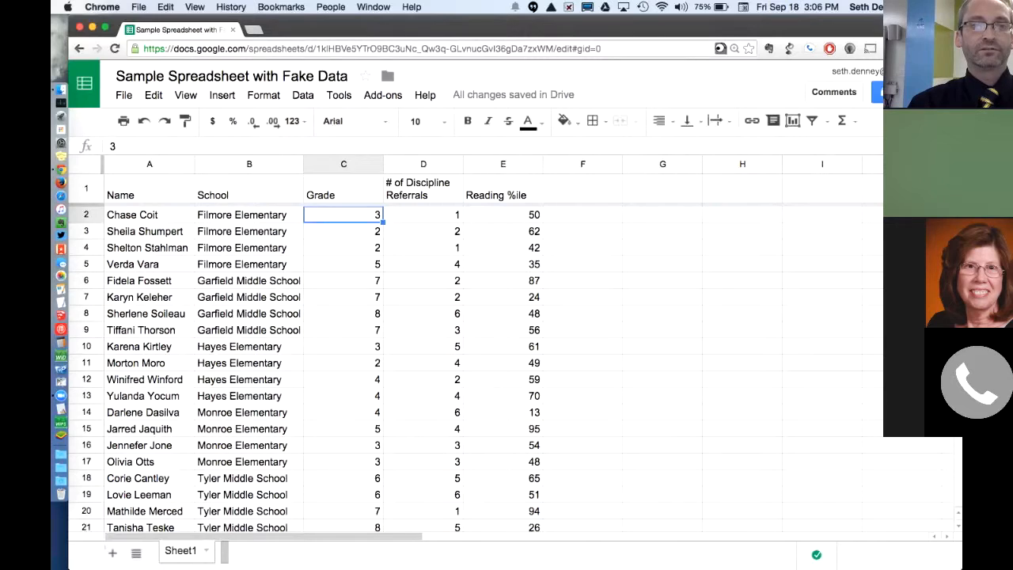
{"action": "left_click", "coordinate": [249, 190]}
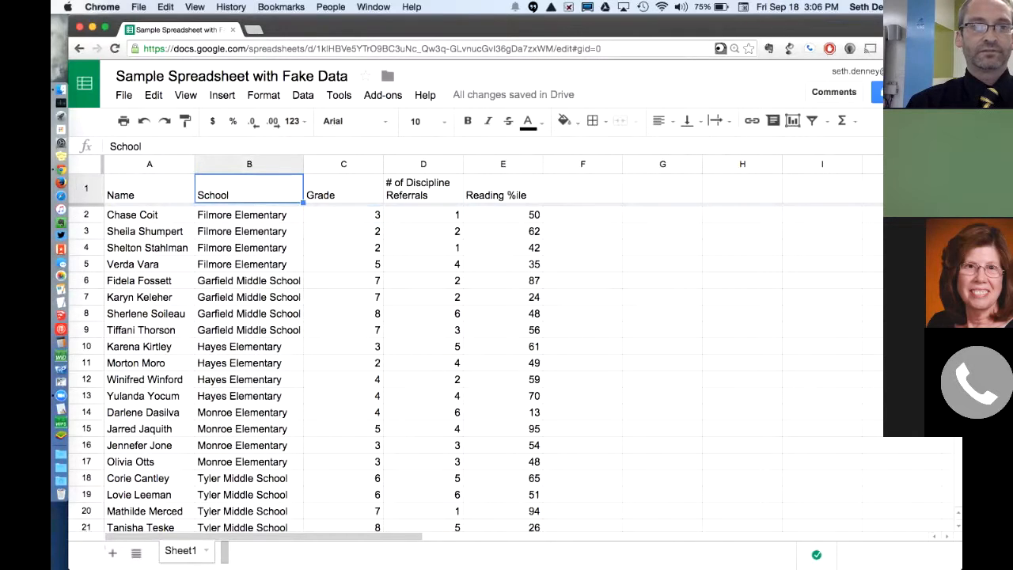
{"action": "left_click", "coordinate": [264, 95]}
{"action": "mouse_move", "coordinate": [303, 95]}
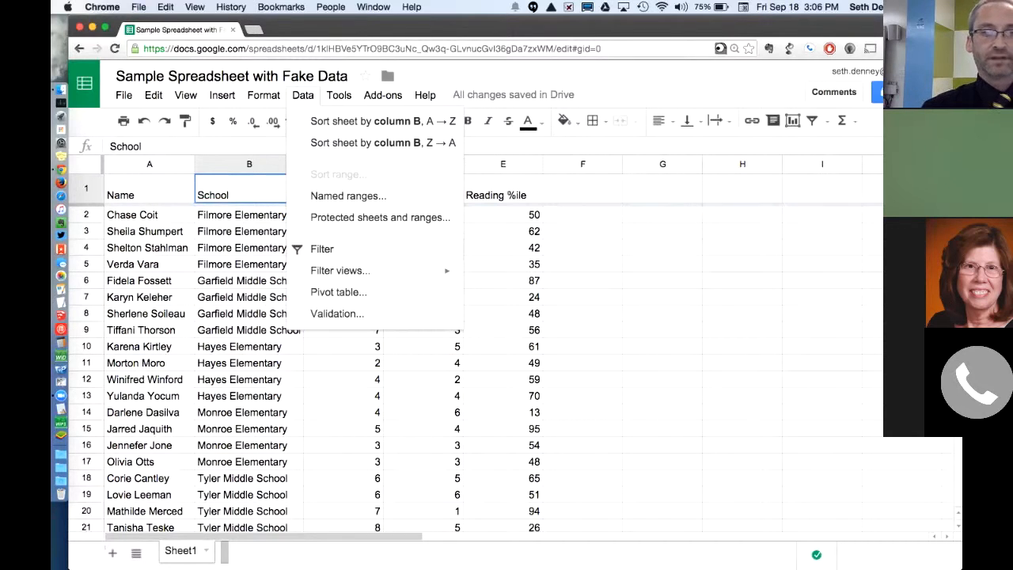
{"action": "left_click", "coordinate": [303, 95]}
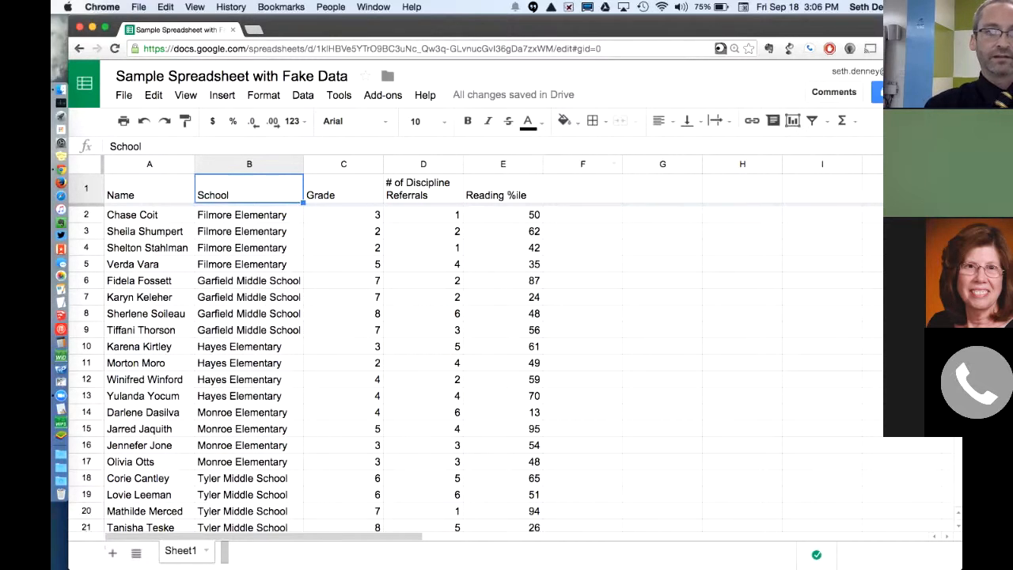
Turn on filtering for the data and filter the School column to Garfield Middle School and Tyler Middle School only.
{"action": "left_click", "coordinate": [149, 189]}
{"action": "left_click", "coordinate": [424, 189]}
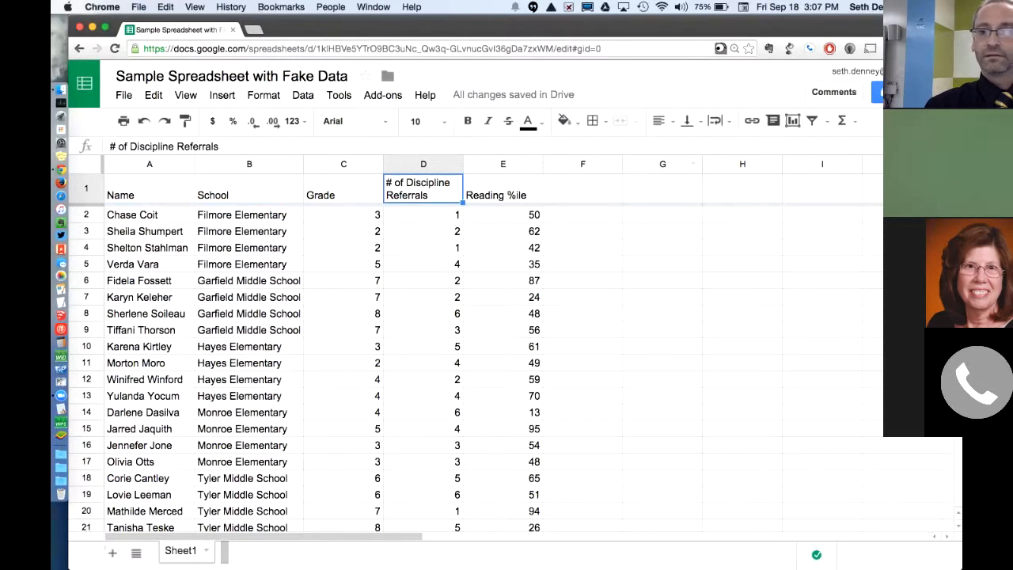
{"action": "left_click", "coordinate": [812, 120]}
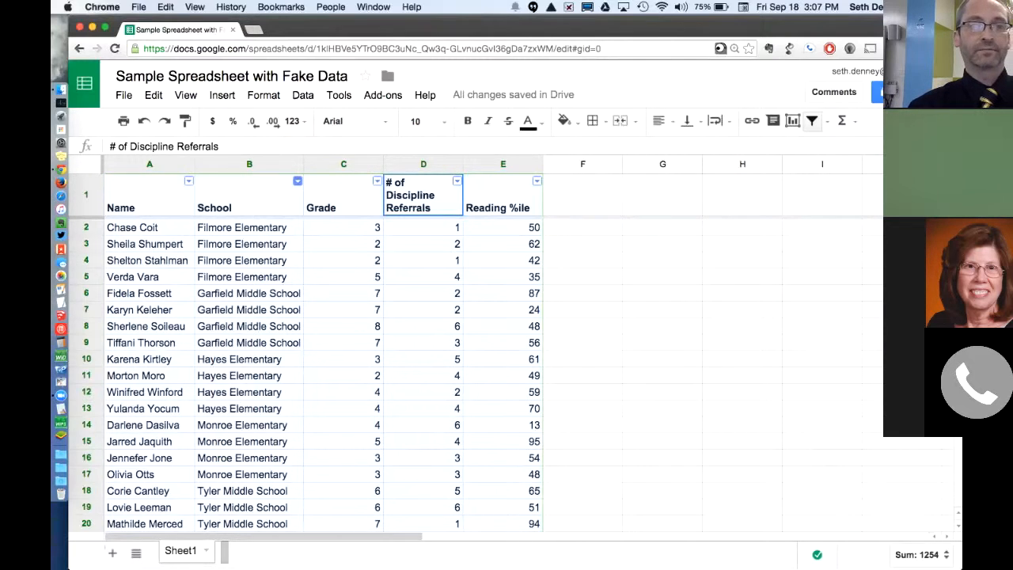
{"action": "left_click", "coordinate": [297, 180]}
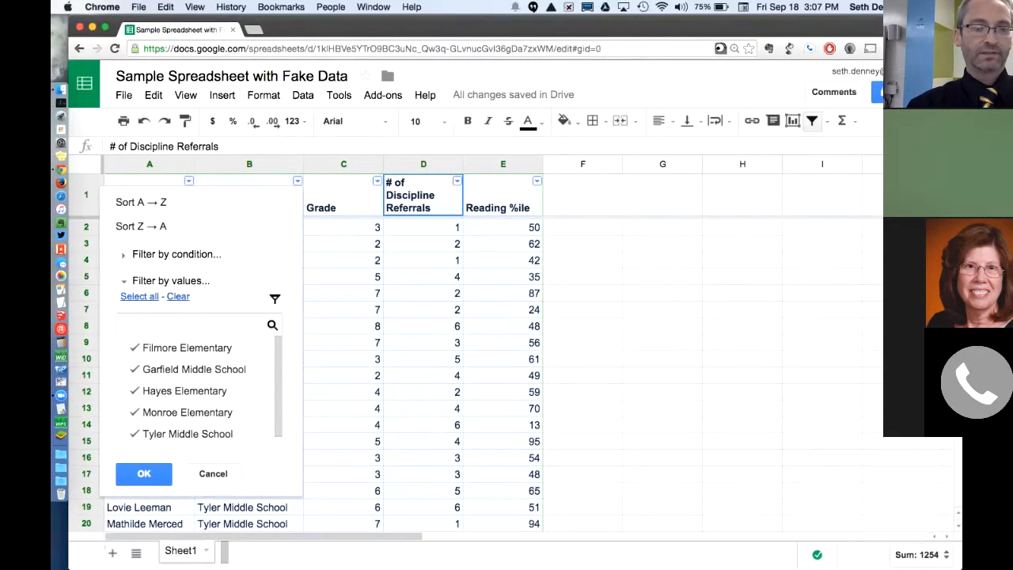
{"action": "left_click", "coordinate": [178, 296]}
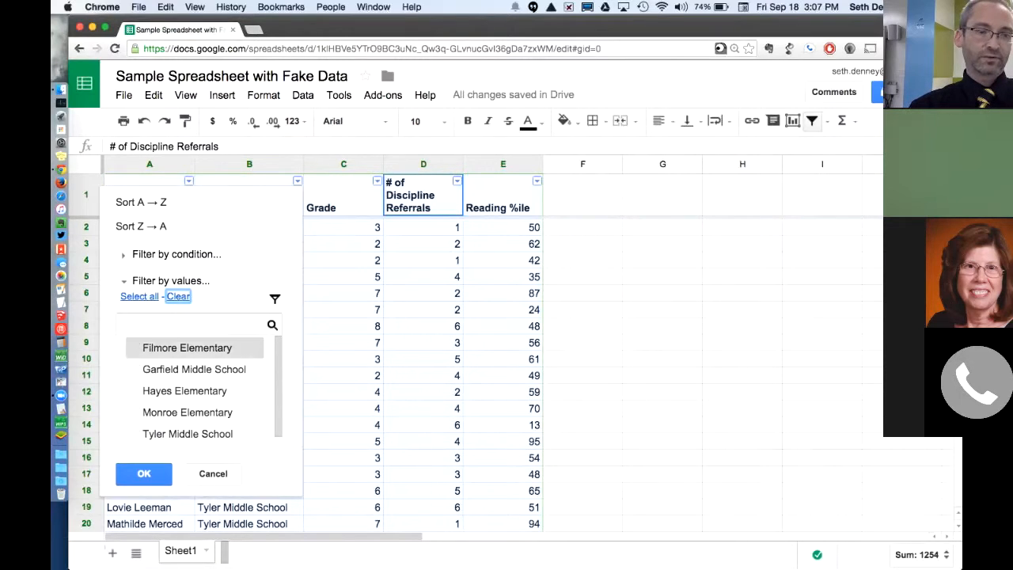
{"action": "left_click", "coordinate": [193, 369]}
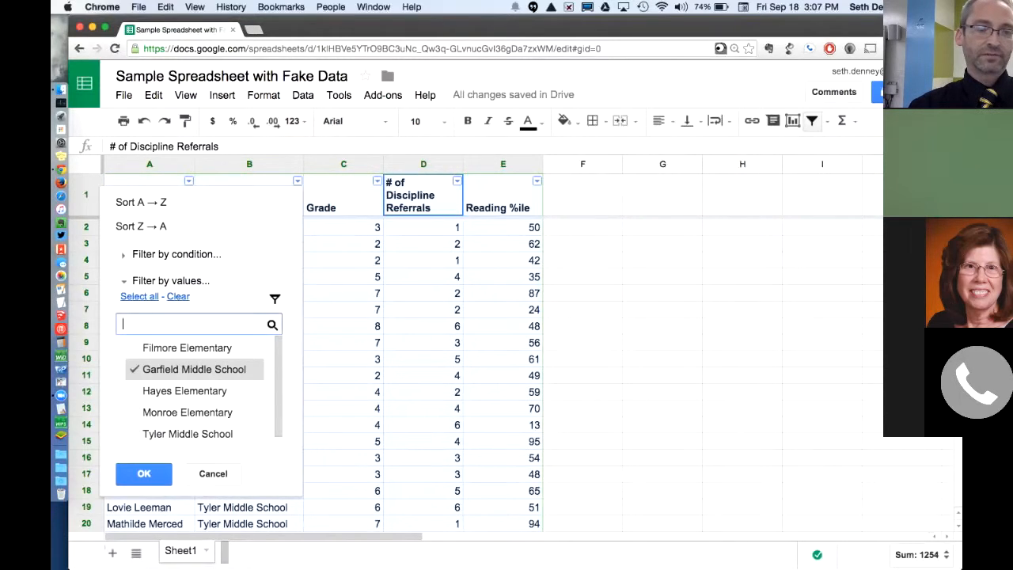
{"action": "left_click", "coordinate": [187, 433]}
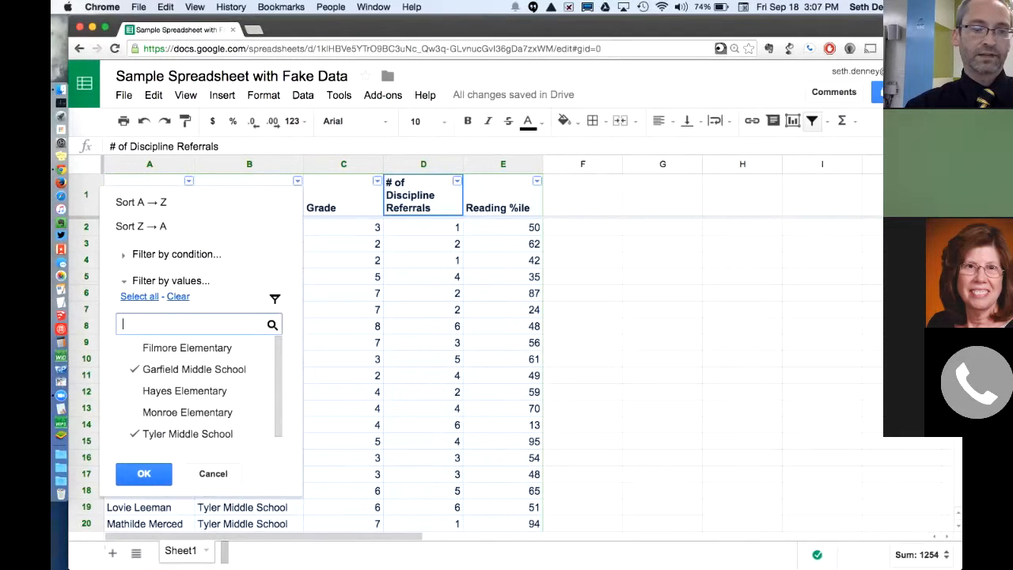
{"action": "left_click", "coordinate": [143, 473]}
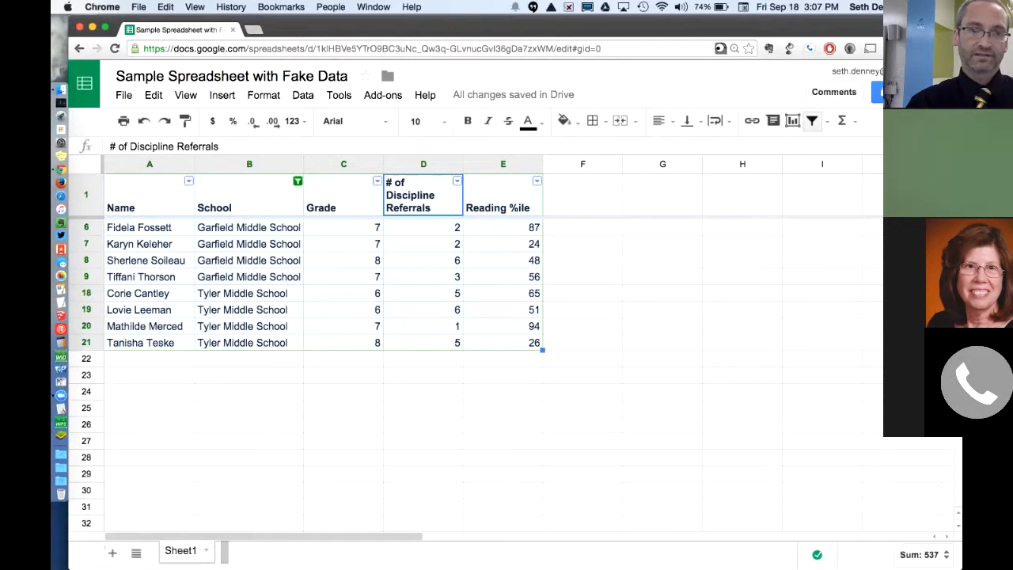
Change the School filter to show only Filmore, Hayes and Monroe Elementary, and turn the filter off.
{"action": "left_click", "coordinate": [298, 181]}
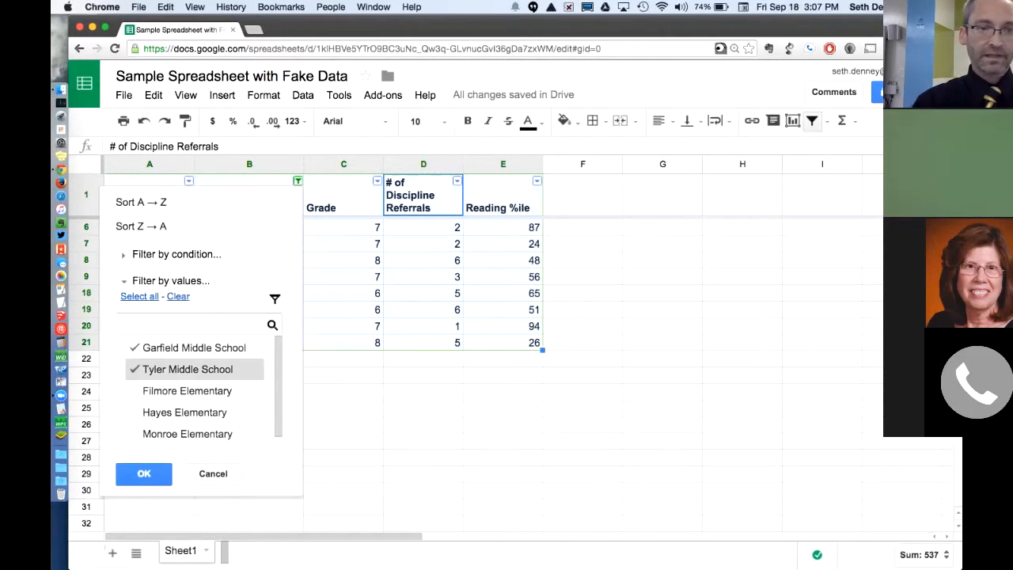
{"action": "left_click", "coordinate": [187, 369]}
{"action": "left_click", "coordinate": [194, 347]}
{"action": "left_click", "coordinate": [187, 390]}
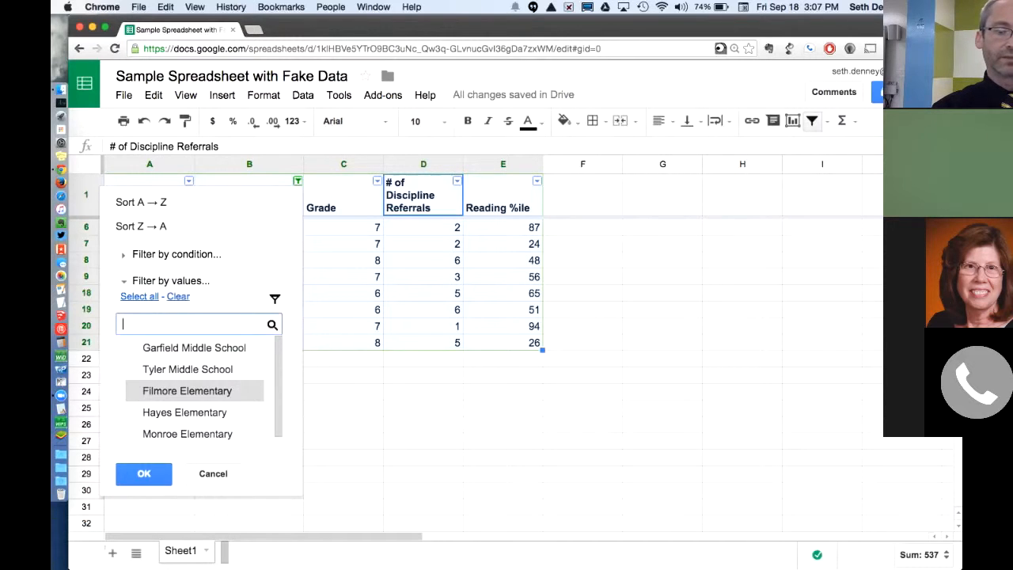
{"action": "left_click", "coordinate": [184, 413]}
{"action": "left_click", "coordinate": [188, 433]}
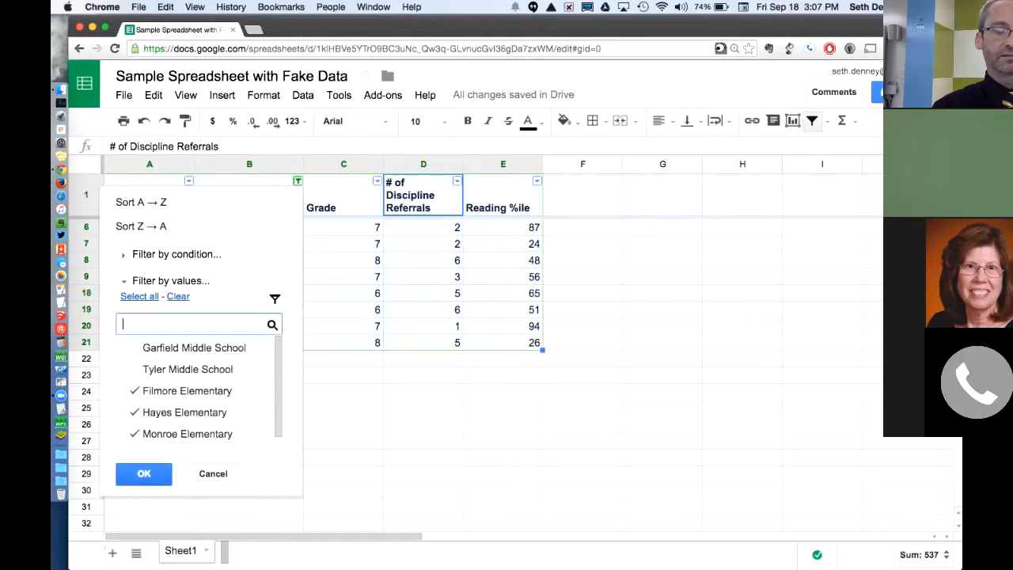
{"action": "left_click", "coordinate": [143, 473]}
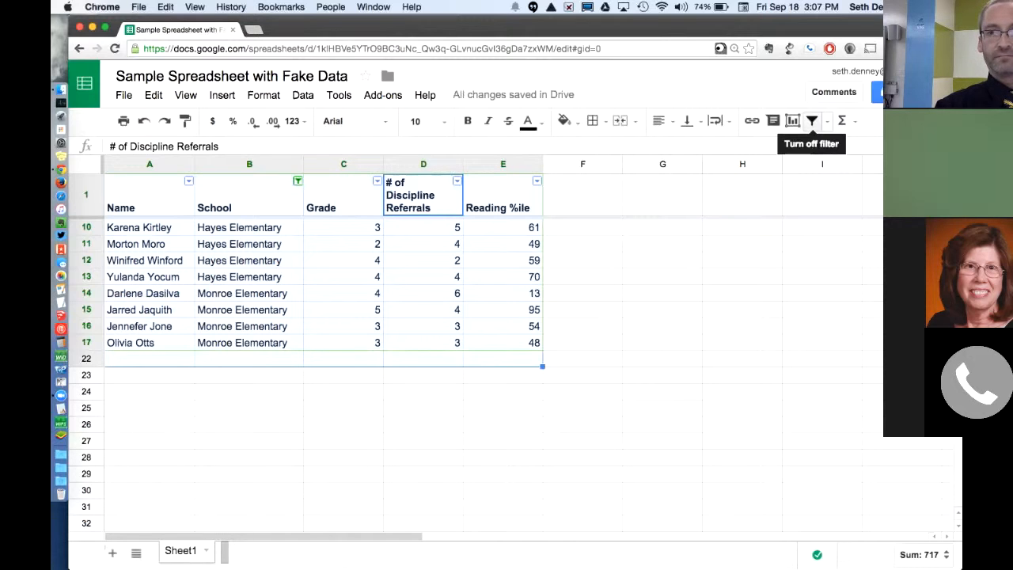
{"action": "left_click", "coordinate": [812, 121]}
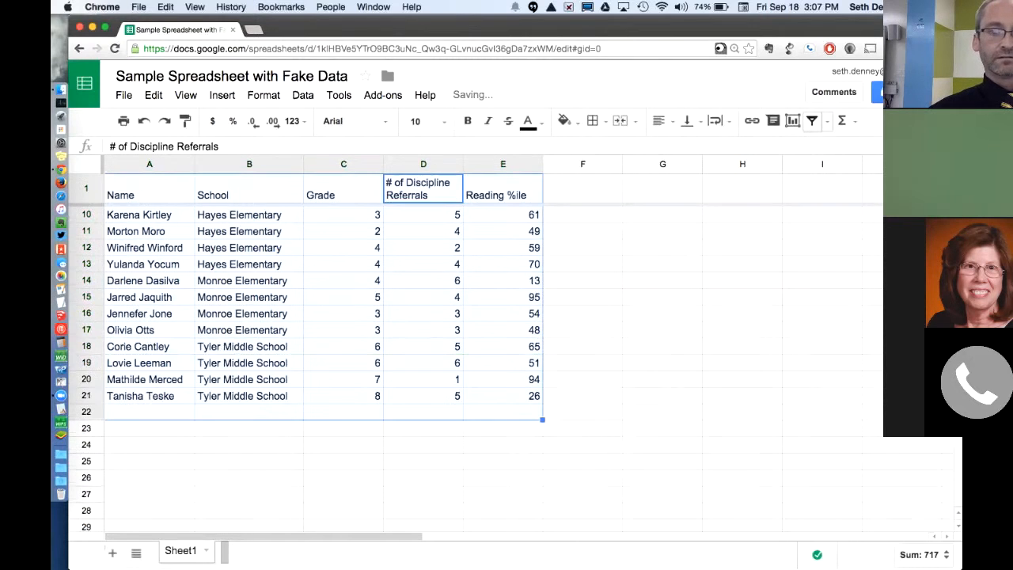
{"action": "left_click", "coordinate": [582, 297]}
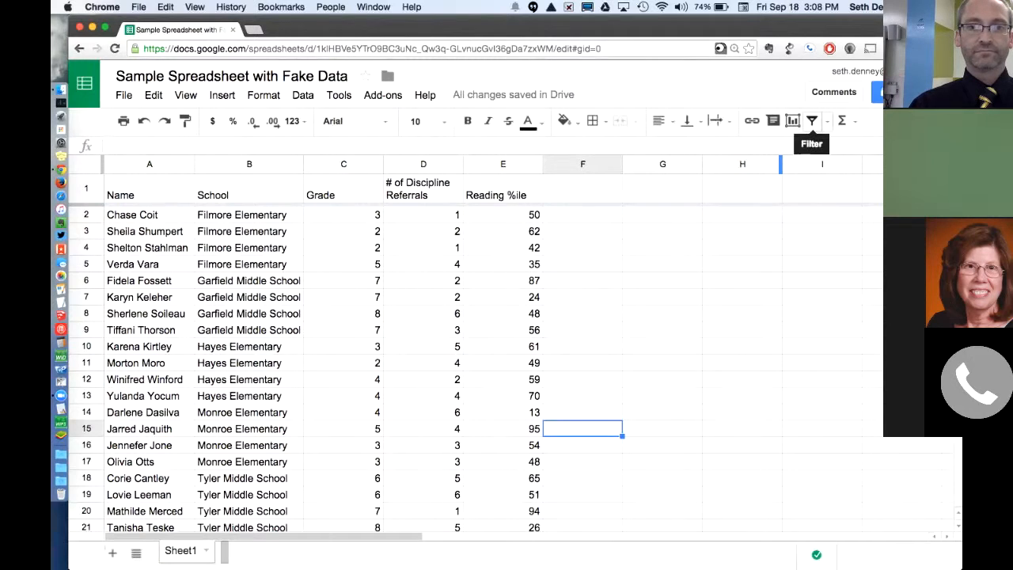
Turn on filtering, filter the Grade column by the condition Greater than 3, and turn the filter off again.
{"action": "left_click", "coordinate": [344, 189]}
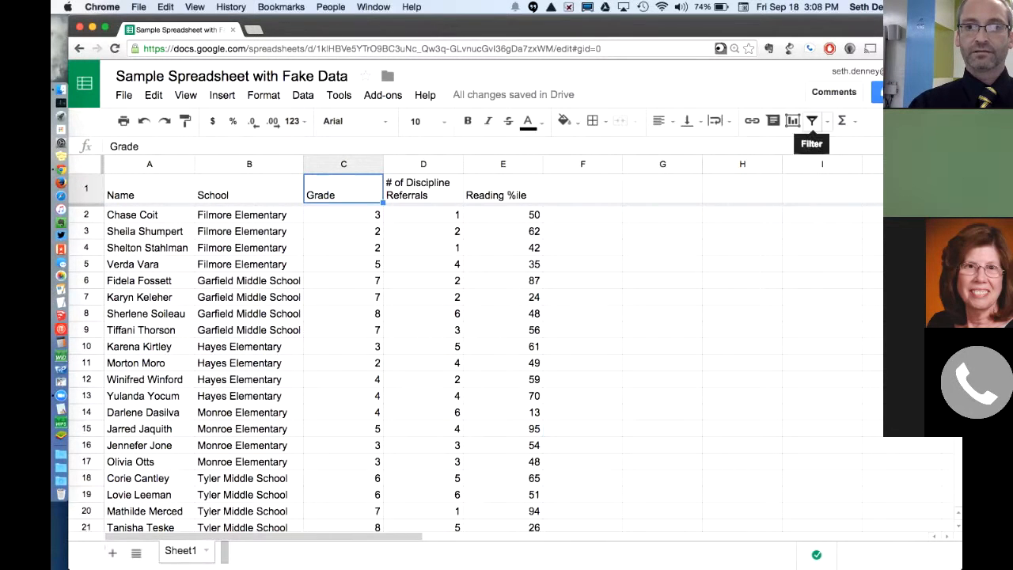
{"action": "left_click", "coordinate": [811, 120]}
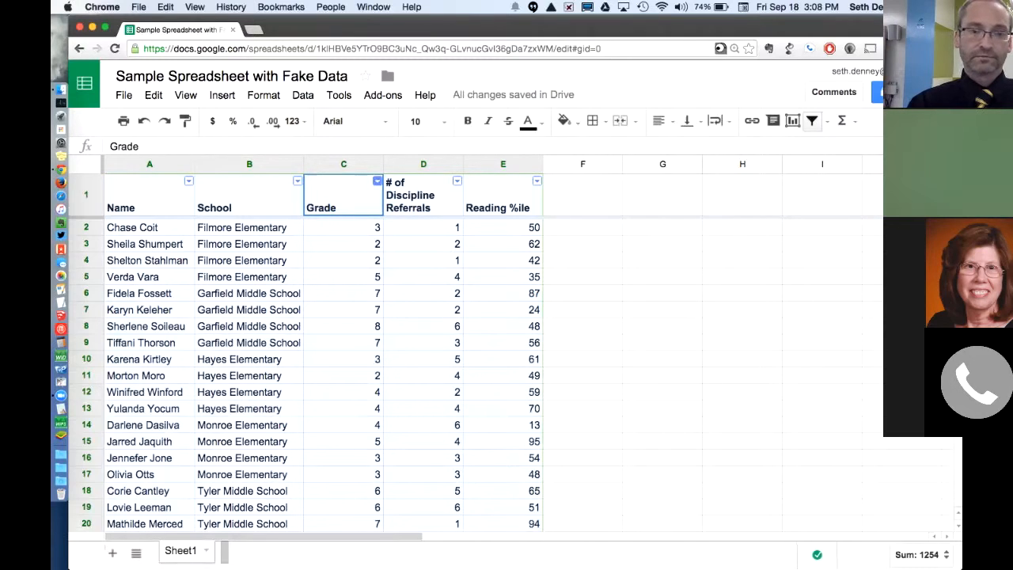
{"action": "left_click", "coordinate": [376, 181]}
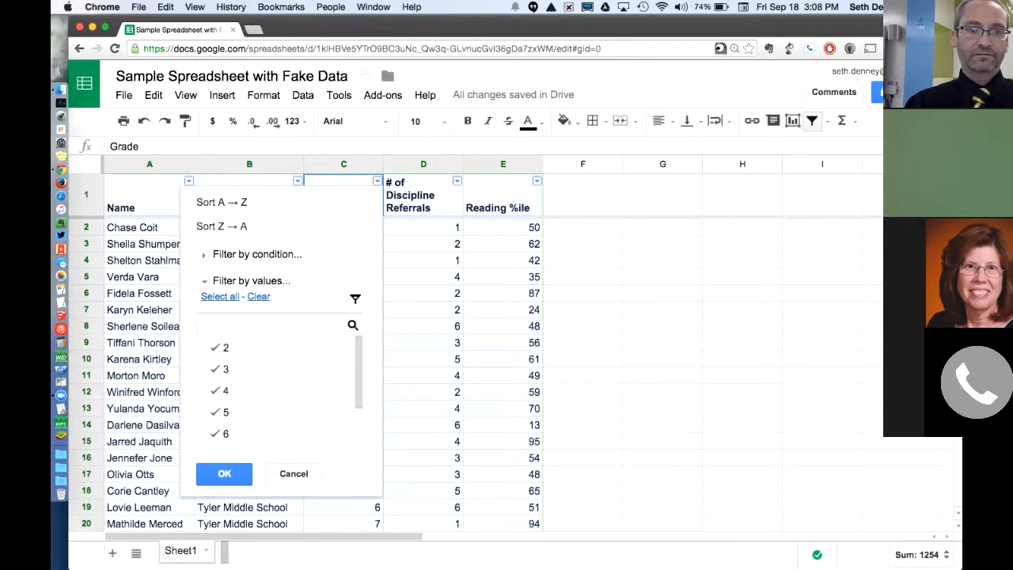
{"action": "left_click", "coordinate": [257, 255]}
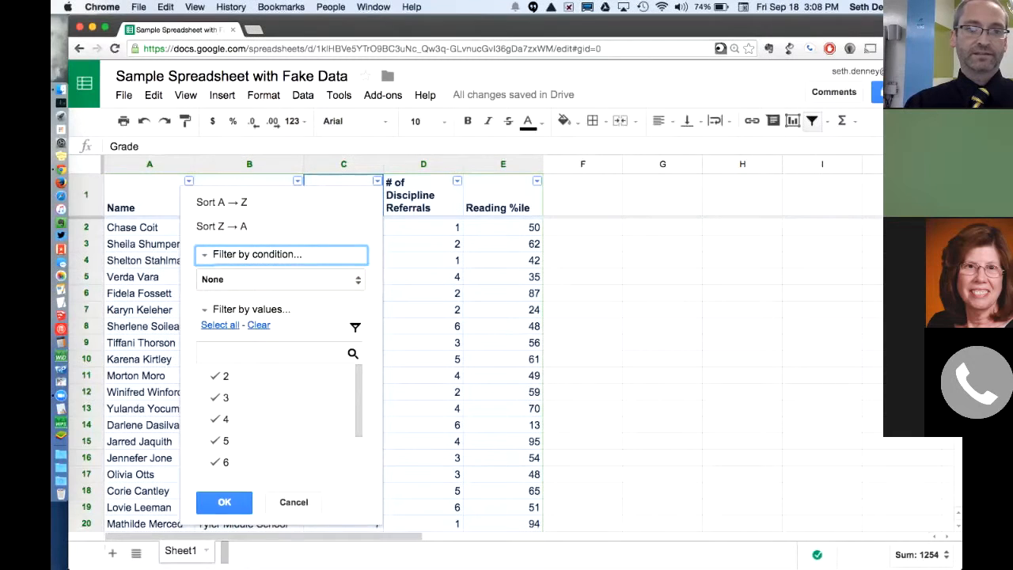
{"action": "left_click", "coordinate": [281, 279]}
{"action": "scroll", "coordinate": [303, 417], "scroll_direction": "down", "scroll_amount": 2}
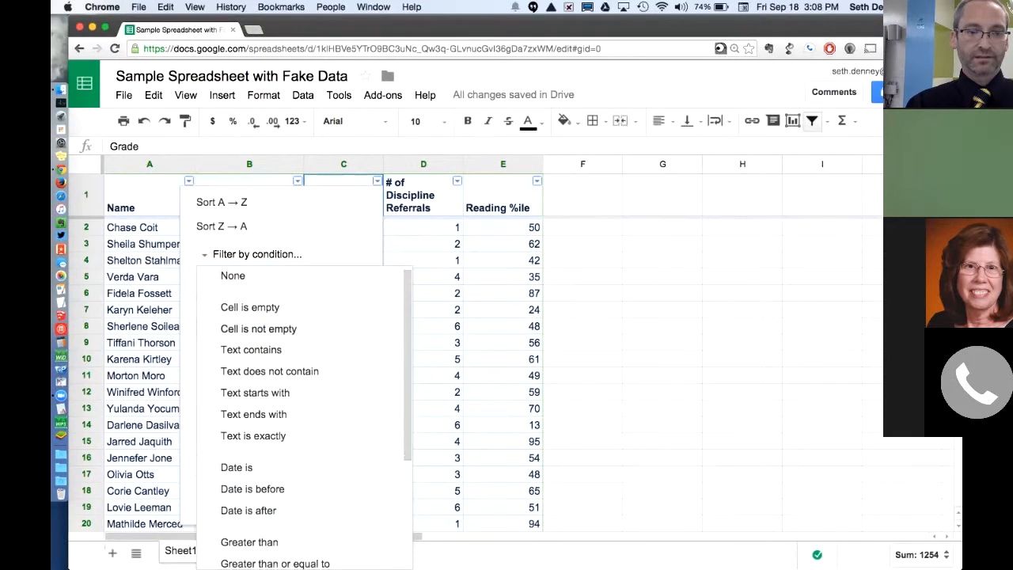
{"action": "scroll", "coordinate": [304, 418], "scroll_direction": "down", "scroll_amount": 2}
{"action": "left_click", "coordinate": [249, 391]}
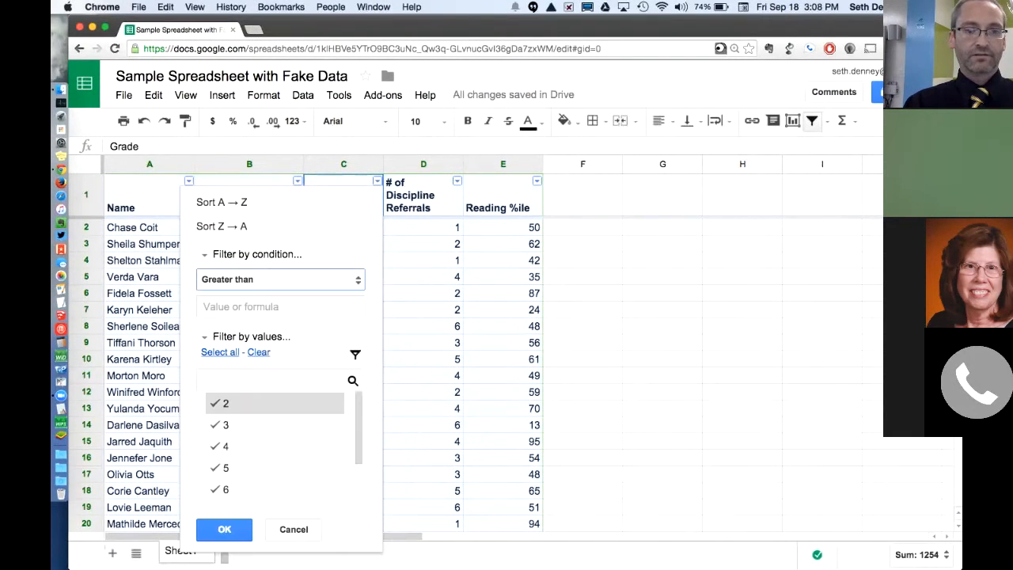
{"action": "type", "text": "3"}
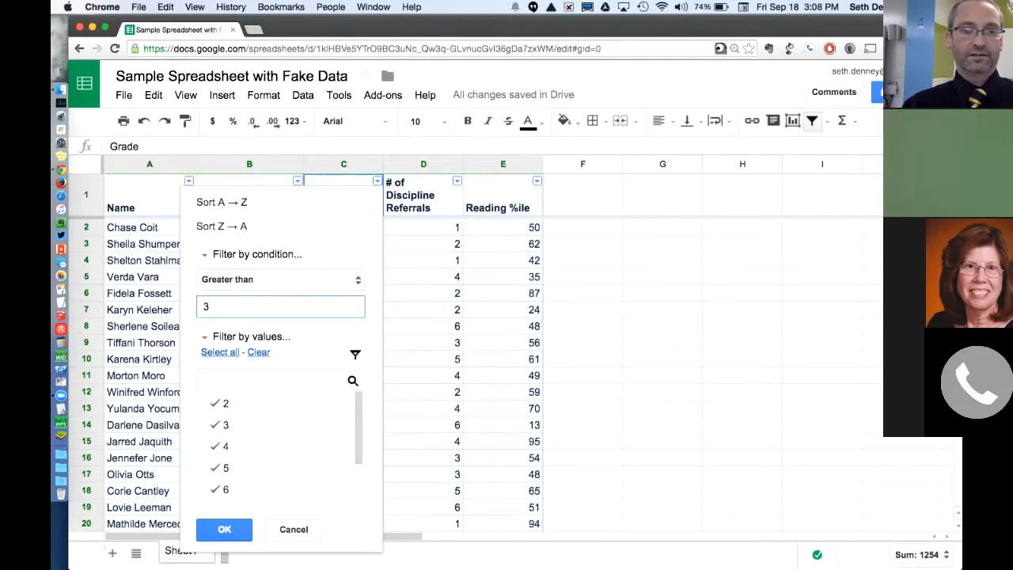
{"action": "left_click", "coordinate": [224, 528]}
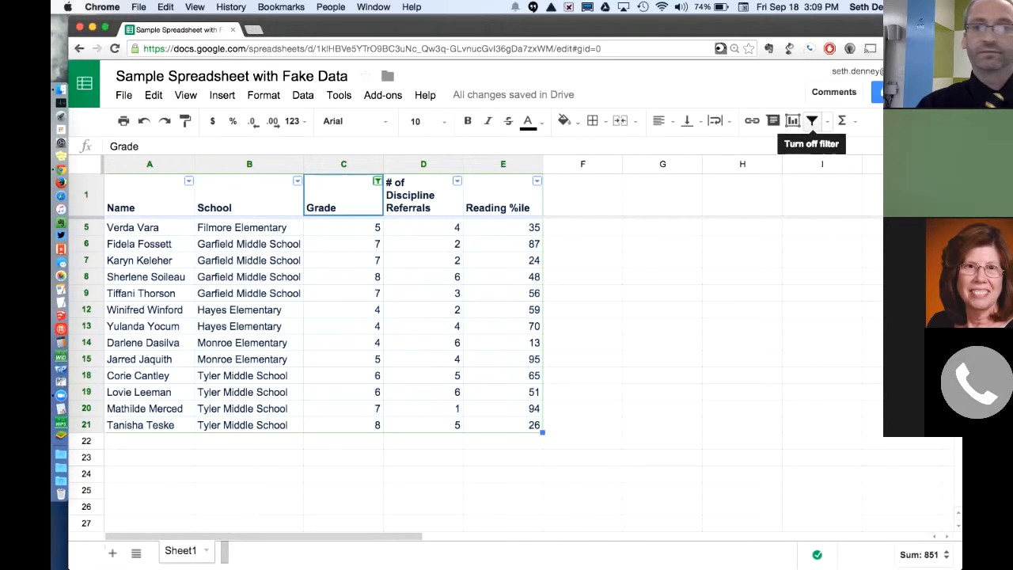
{"action": "left_click", "coordinate": [811, 121]}
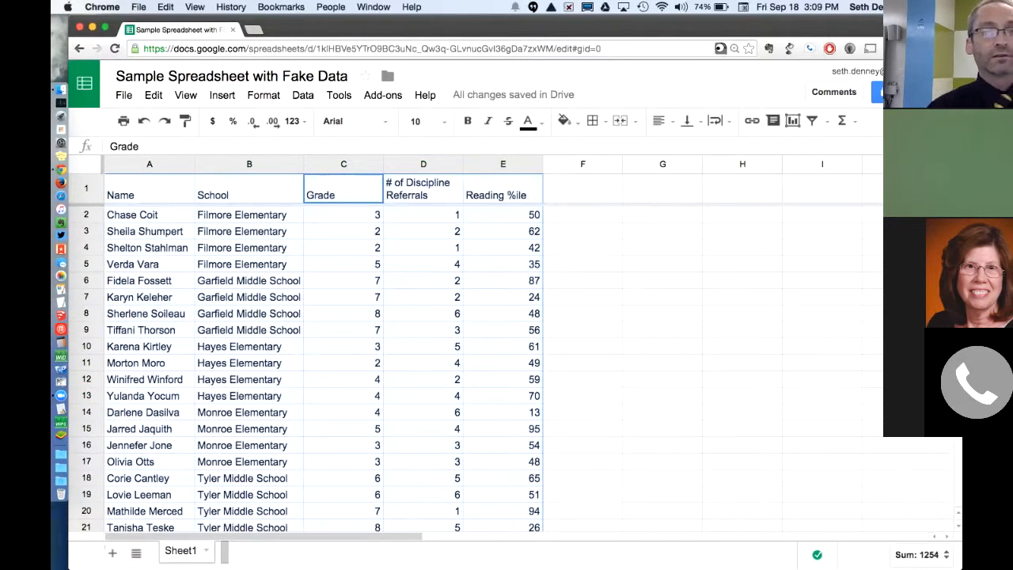
{"action": "left_click", "coordinate": [583, 281]}
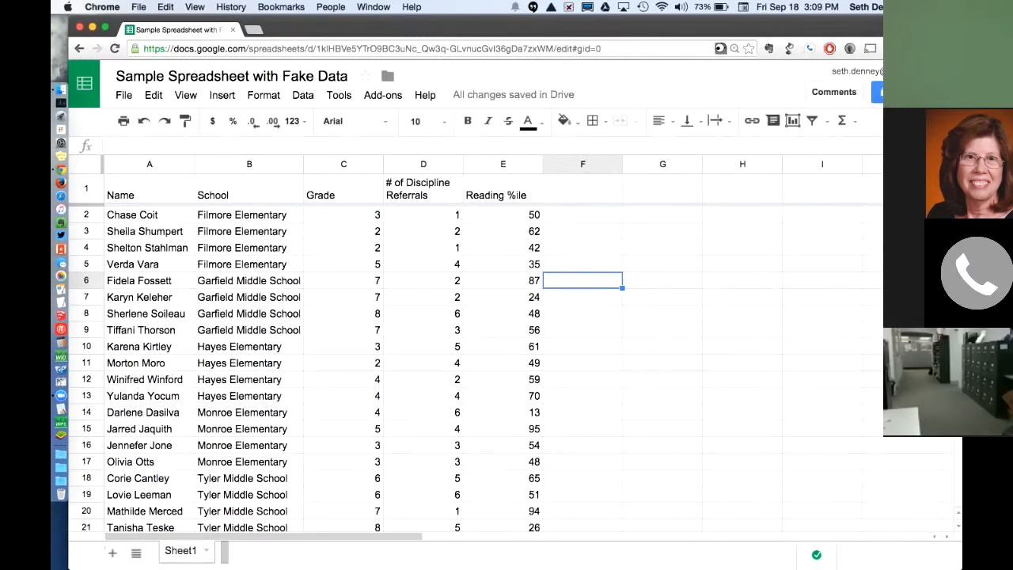
{"action": "left_click", "coordinate": [583, 265]}
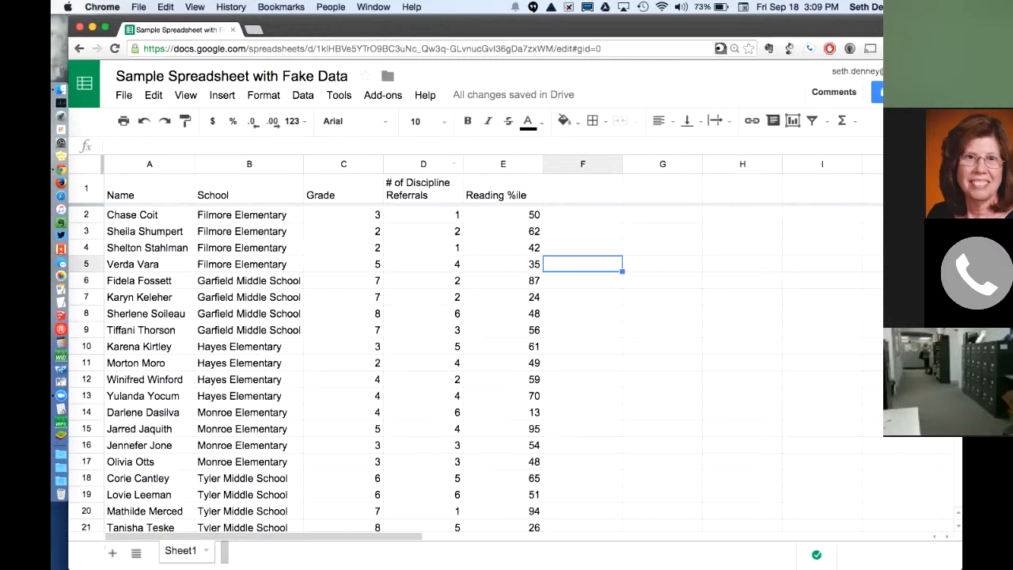
Hide the # of Discipline Referrals column (D) and unhide it again.
{"action": "left_click", "coordinate": [425, 164]}
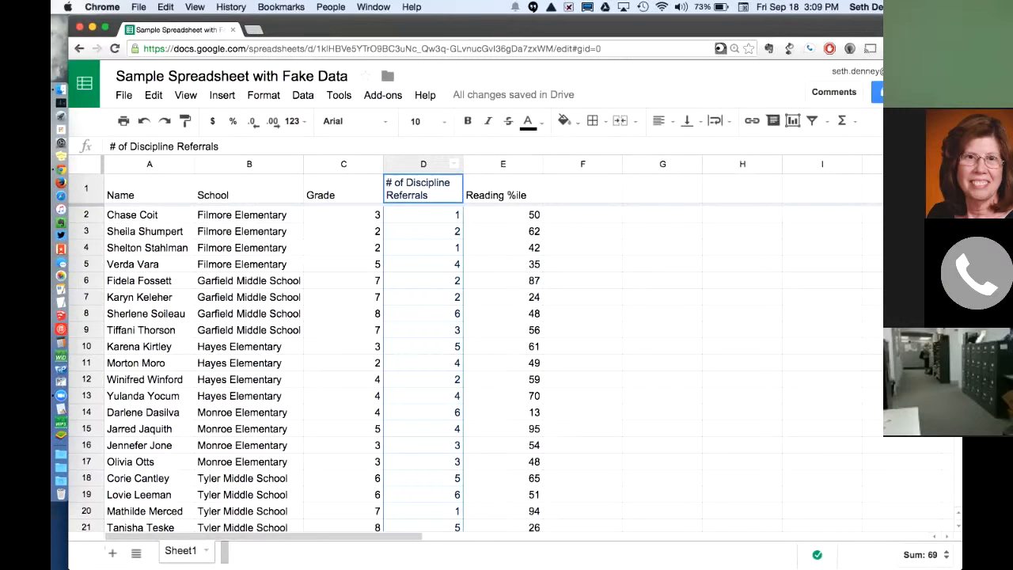
{"action": "right_click", "coordinate": [423, 165]}
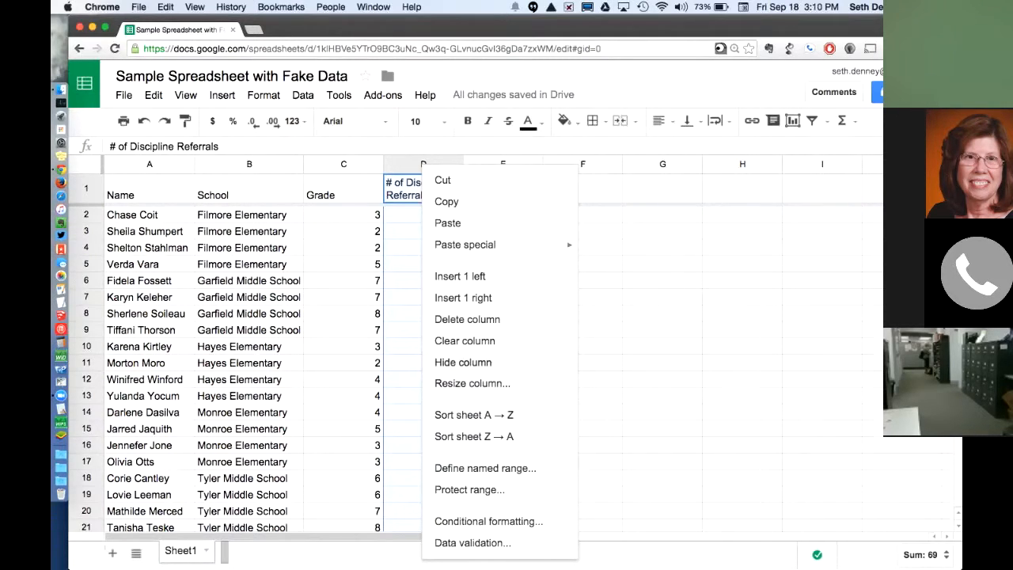
{"action": "left_click", "coordinate": [463, 363]}
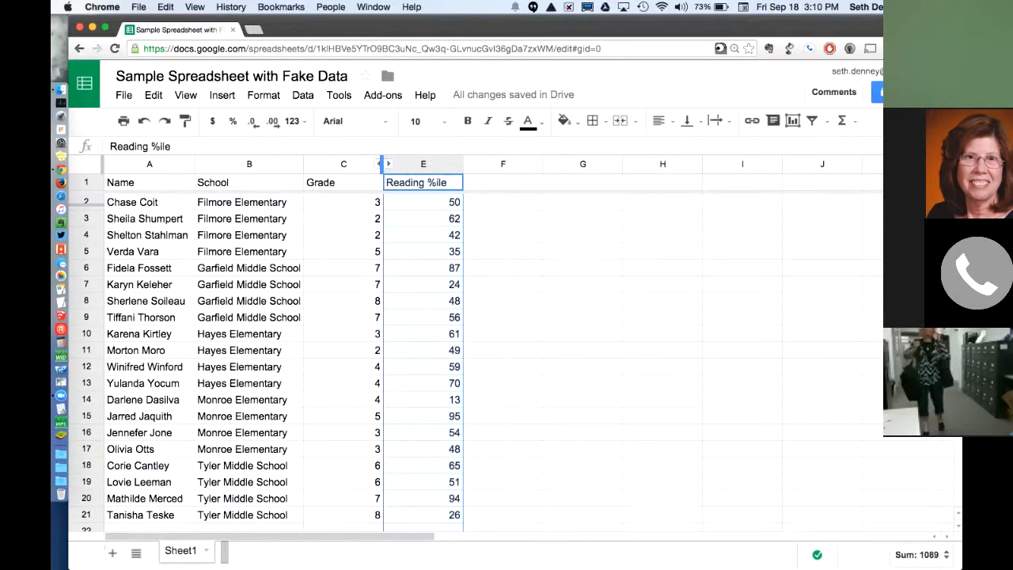
{"action": "left_click", "coordinate": [384, 163]}
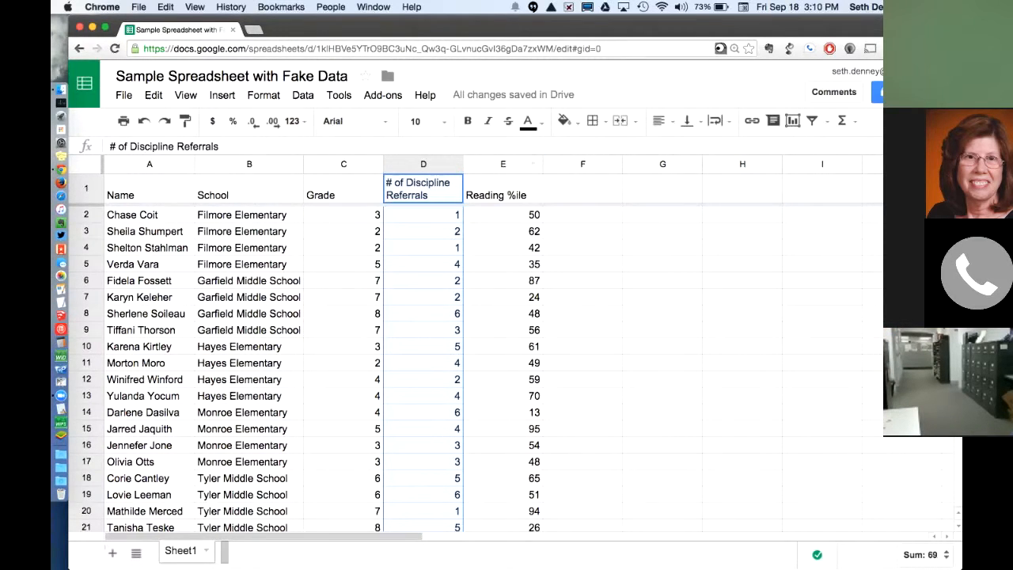
Hide the Reading %ile column (E) and unhide it again.
{"action": "left_click", "coordinate": [503, 164]}
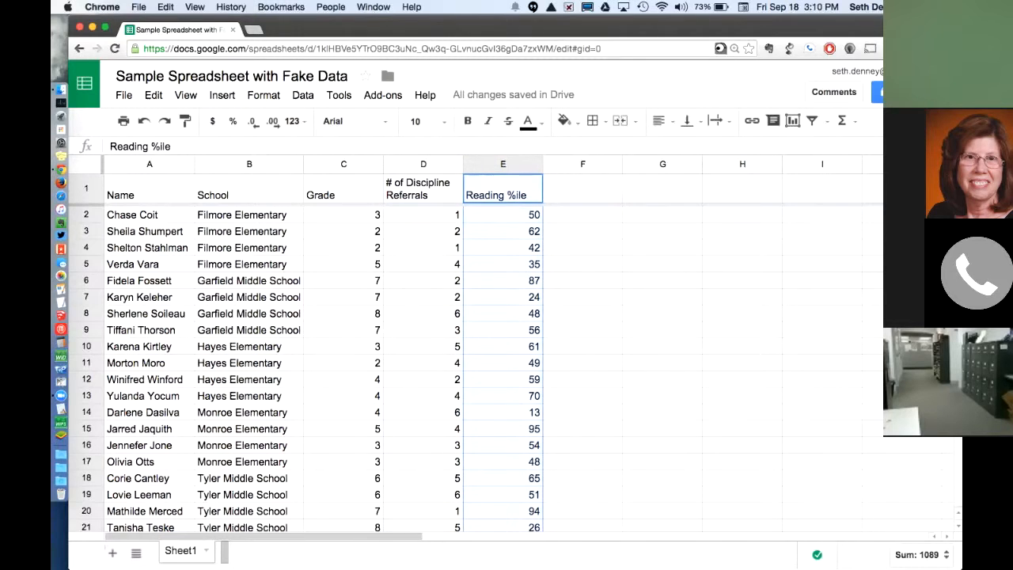
{"action": "right_click", "coordinate": [499, 166]}
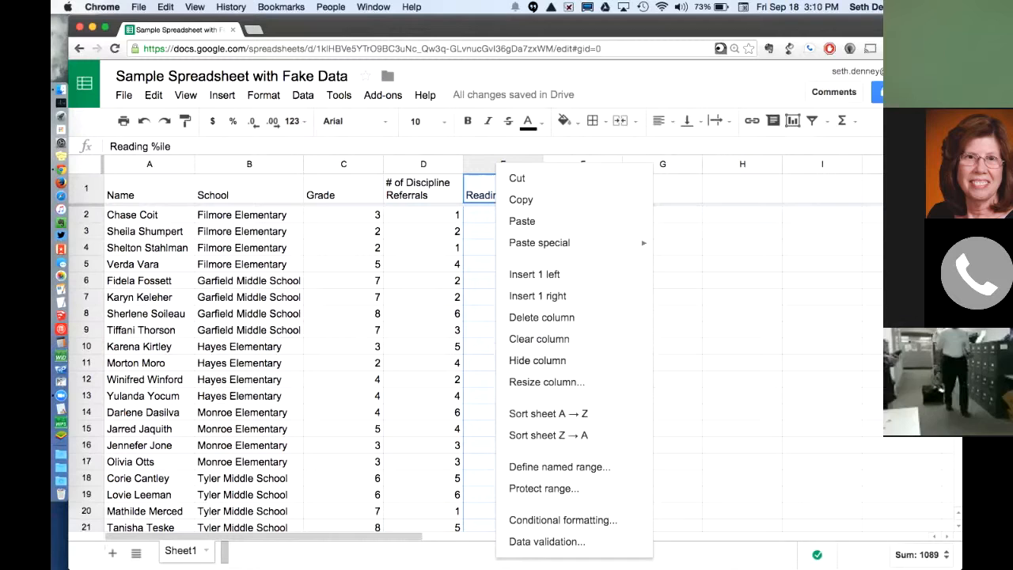
{"action": "left_click", "coordinate": [538, 360]}
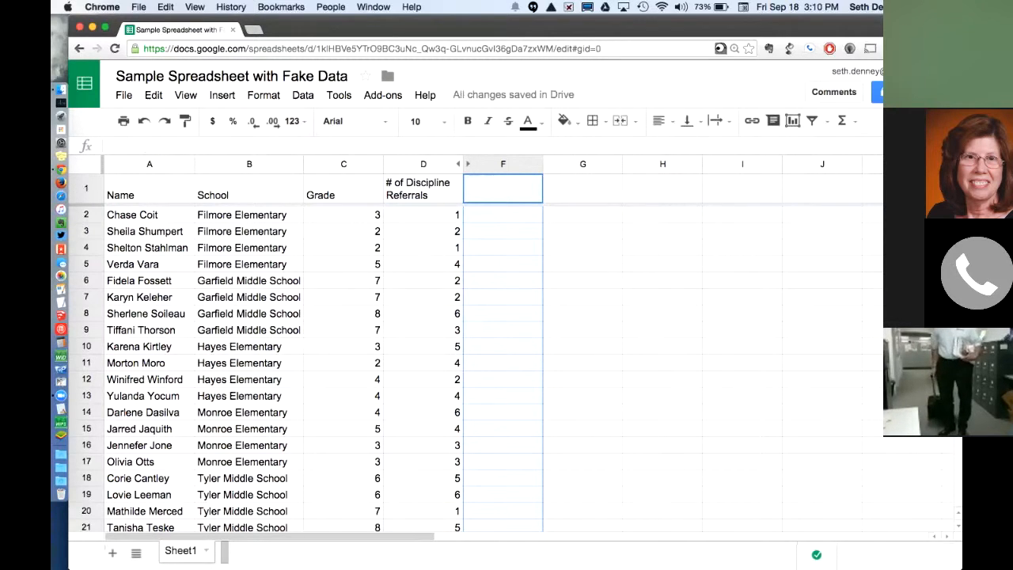
{"action": "left_click", "coordinate": [503, 165]}
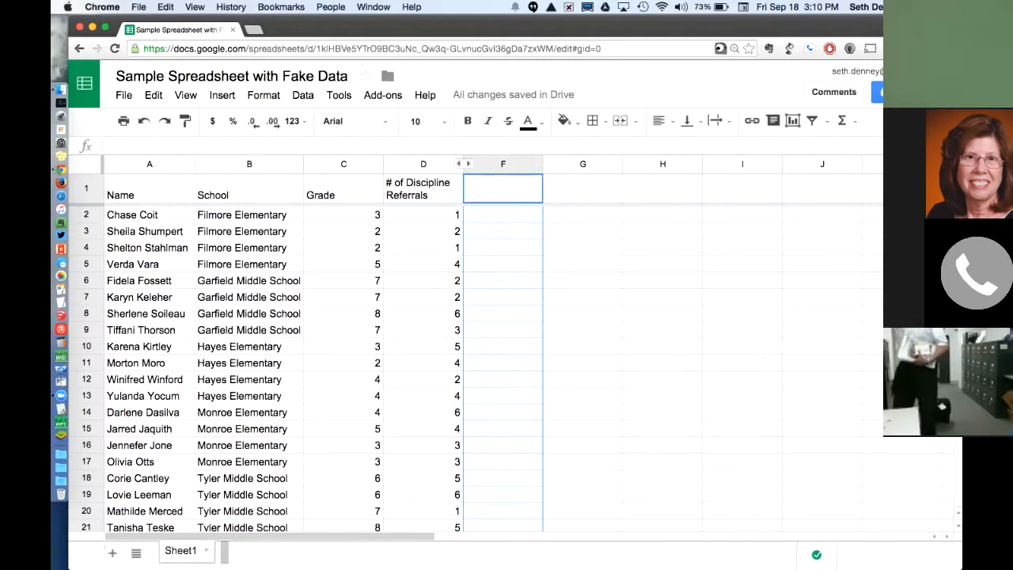
{"action": "left_click", "coordinate": [467, 164]}
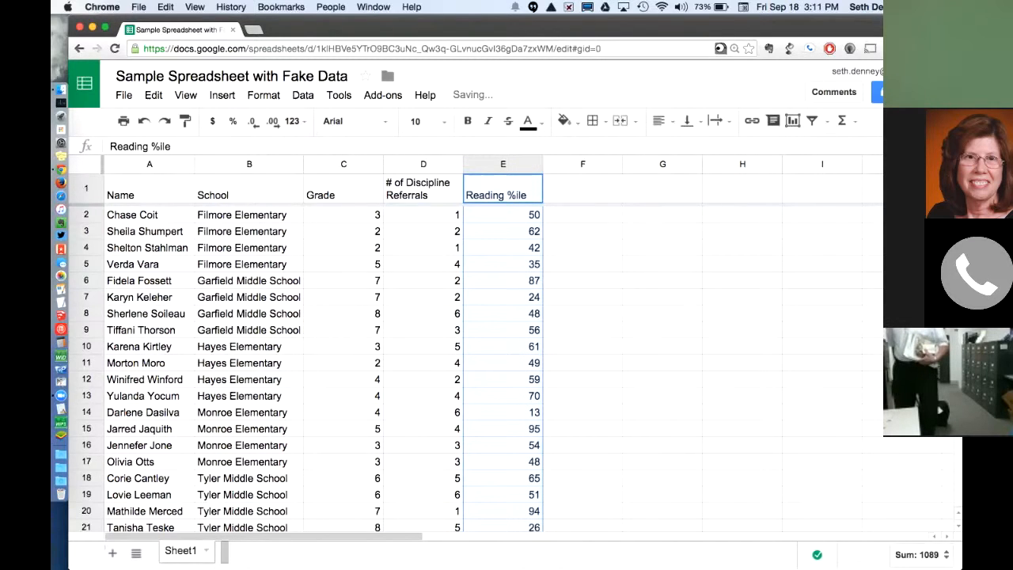